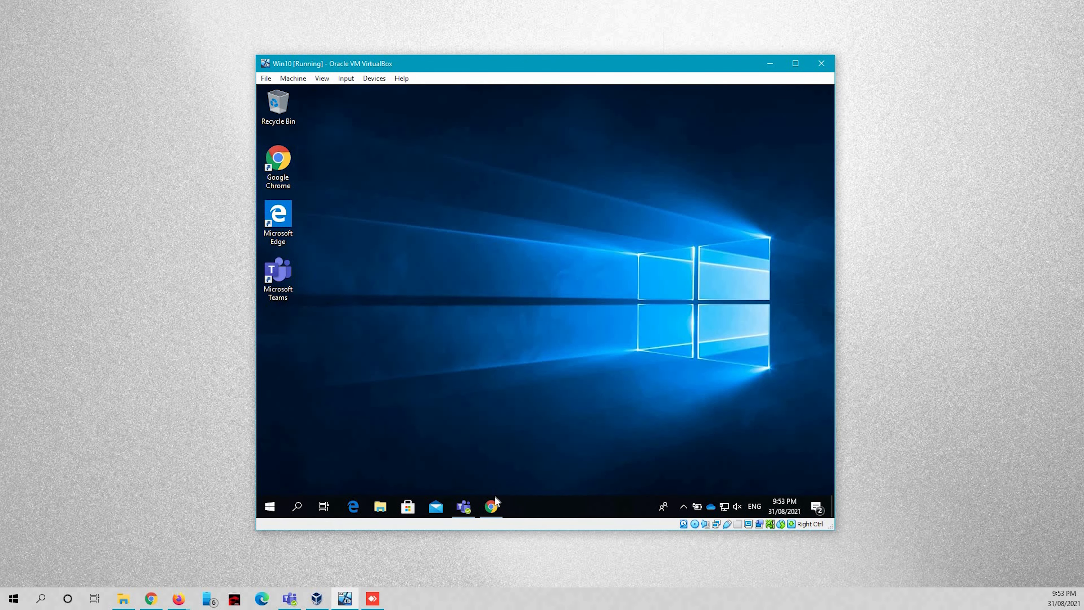
Search the web for 'anydesk' in Chrome.
{"action": "left_click", "coordinate": [492, 506]}
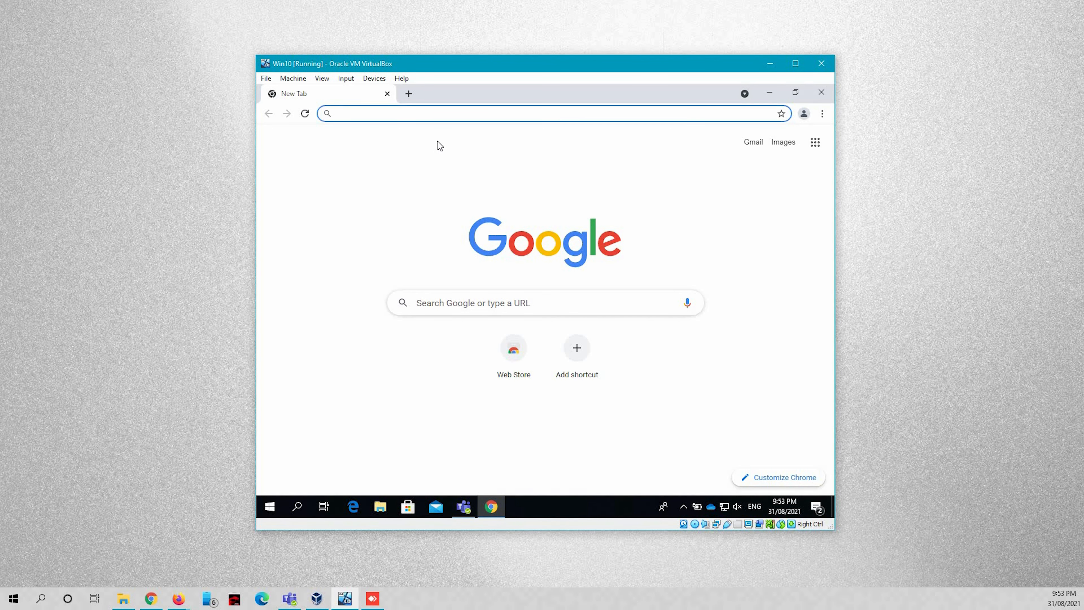
{"action": "type", "text": "anydesk"}
{"action": "key", "text": "Return"}
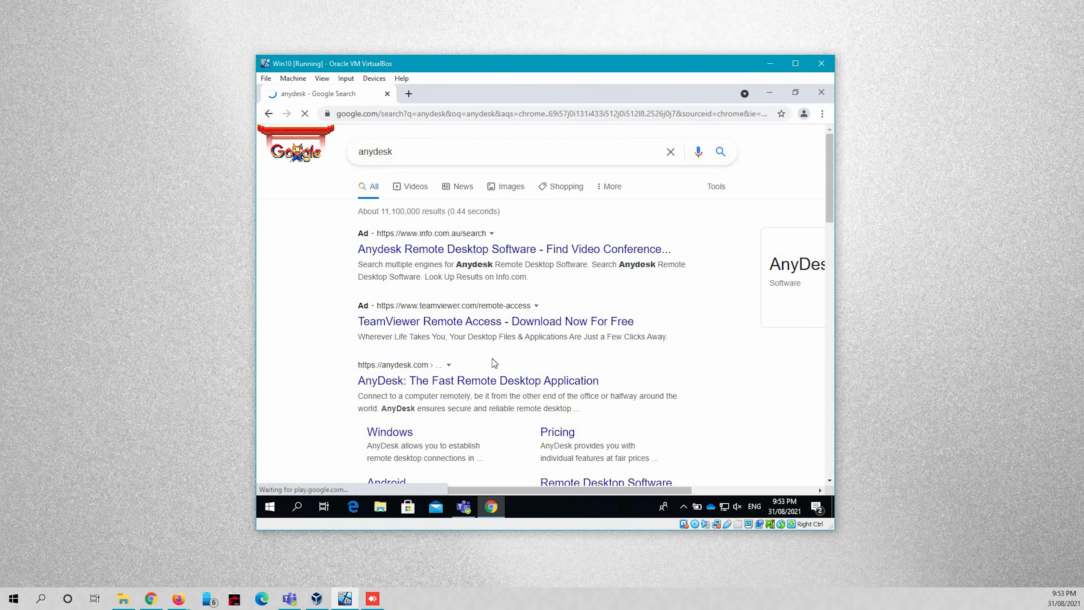
Download AnyDesk from the official anydesk.com site and run AnyDesk.exe.
{"action": "scroll", "coordinate": [492, 359], "scroll_direction": "down", "scroll_amount": 2}
{"action": "left_click", "coordinate": [415, 268]}
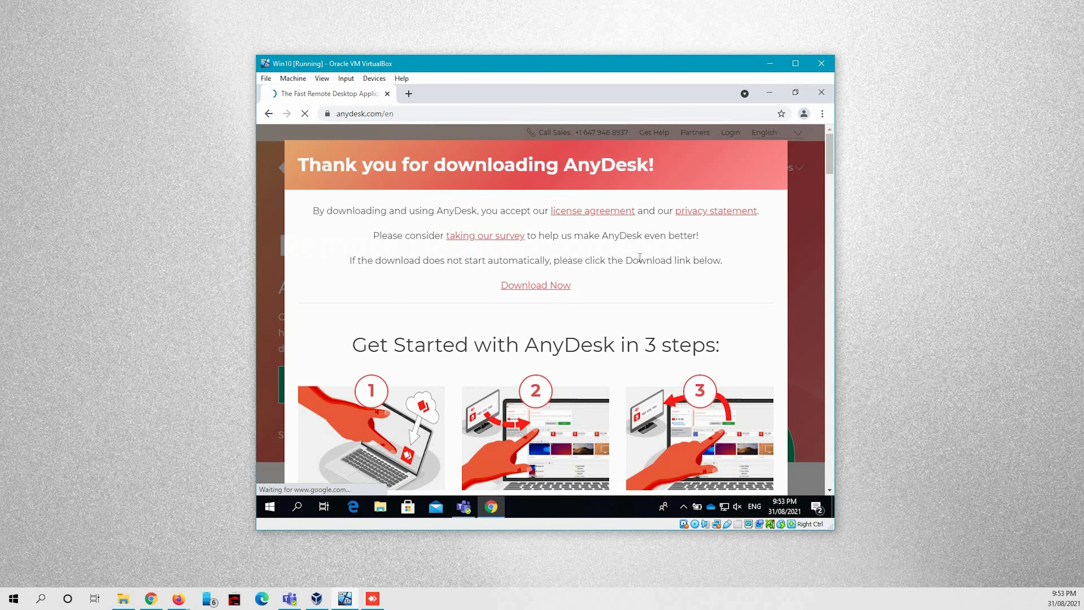
{"action": "scroll", "coordinate": [640, 258], "scroll_direction": "down", "scroll_amount": 3}
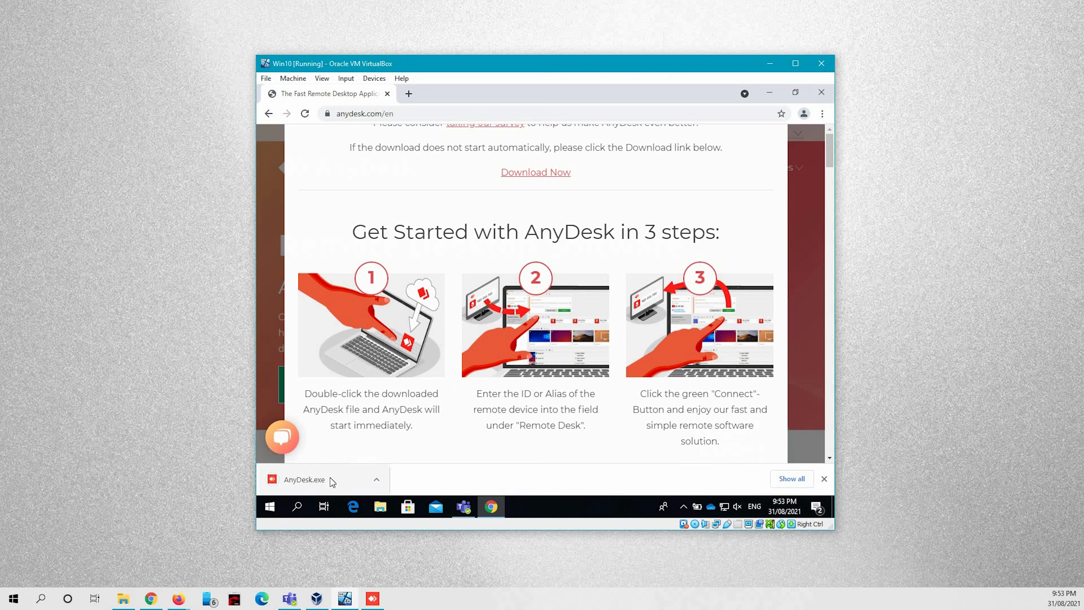
{"action": "left_click", "coordinate": [331, 478]}
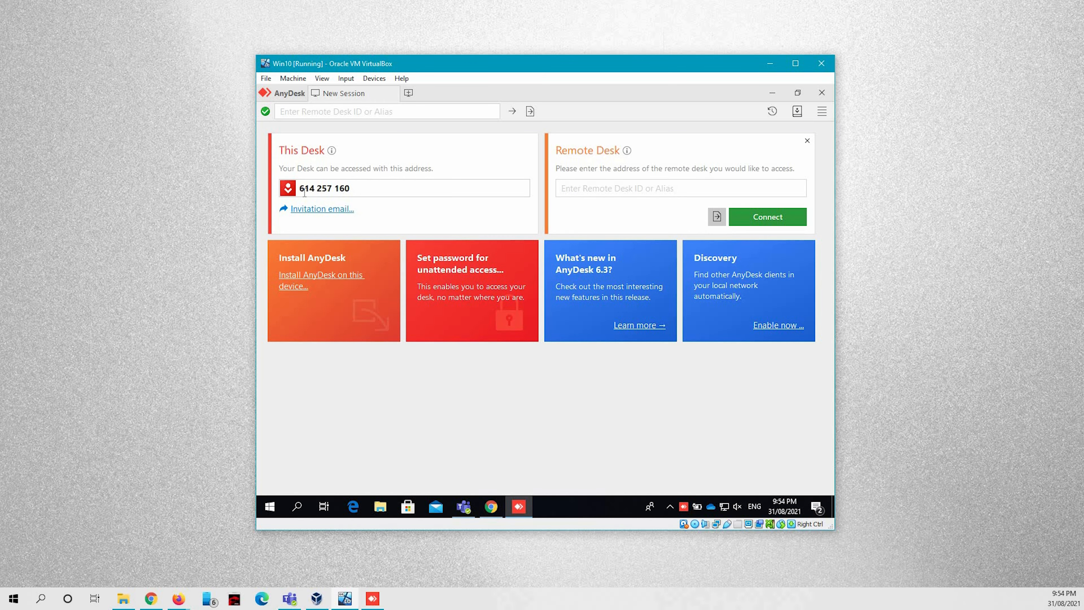
Read the VM's This Desk address in AnyDesk, then switch to the host's AnyDesk.
{"action": "left_click_drag", "start_coordinate": [299, 188], "coordinate": [360, 183]}
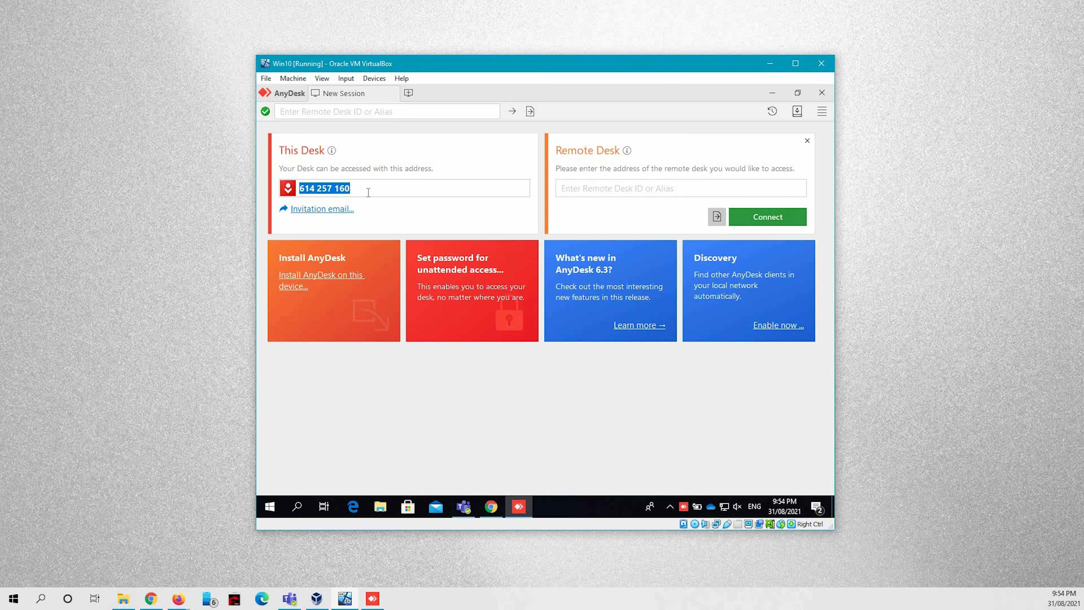
{"action": "left_click", "coordinate": [395, 182]}
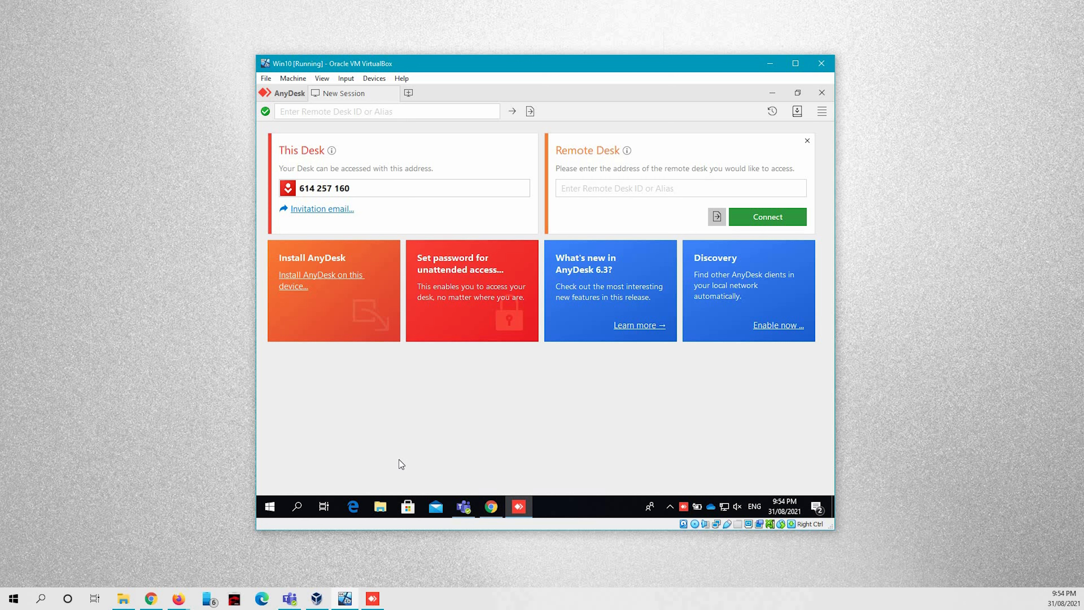
{"action": "left_click", "coordinate": [374, 604]}
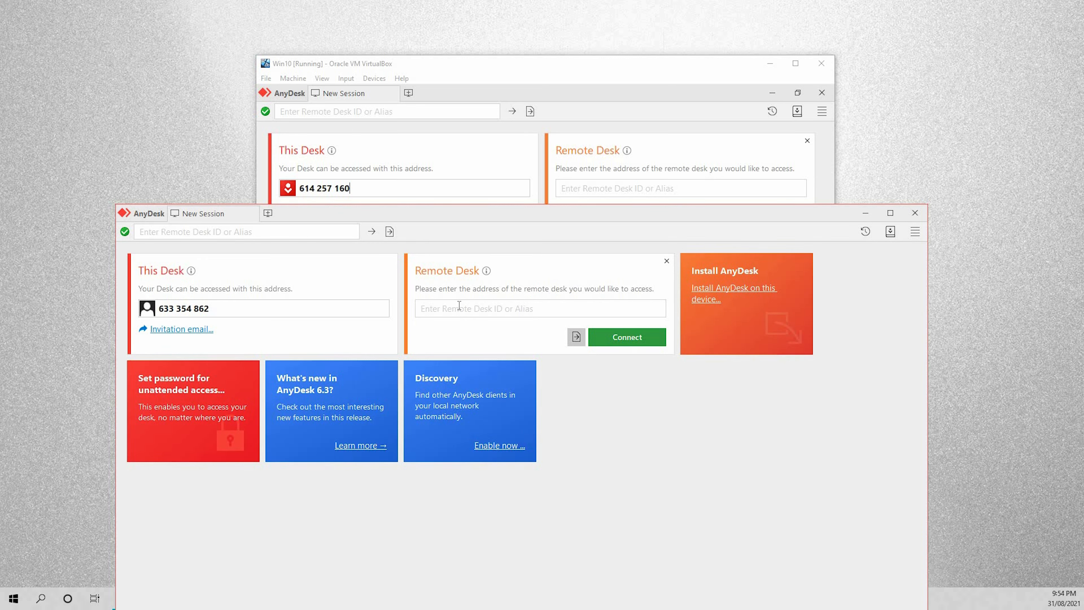
Enter the VM's desk address in the host's Remote Desk field and connect.
{"action": "left_click", "coordinate": [459, 307]}
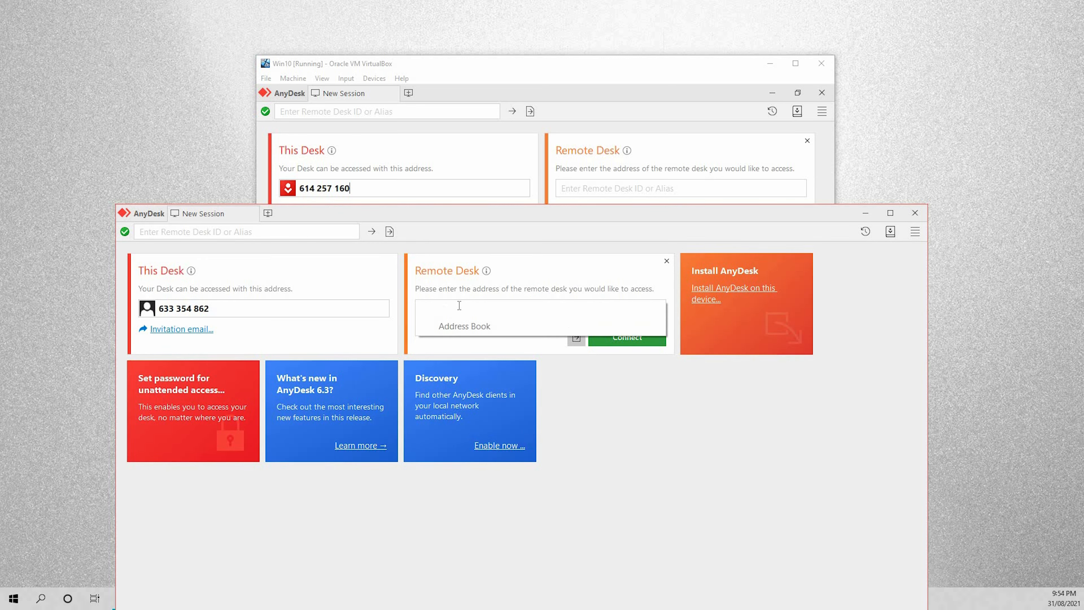
{"action": "type", "text": "614257160"}
{"action": "left_click", "coordinate": [615, 336]}
{"action": "left_click", "coordinate": [617, 337]}
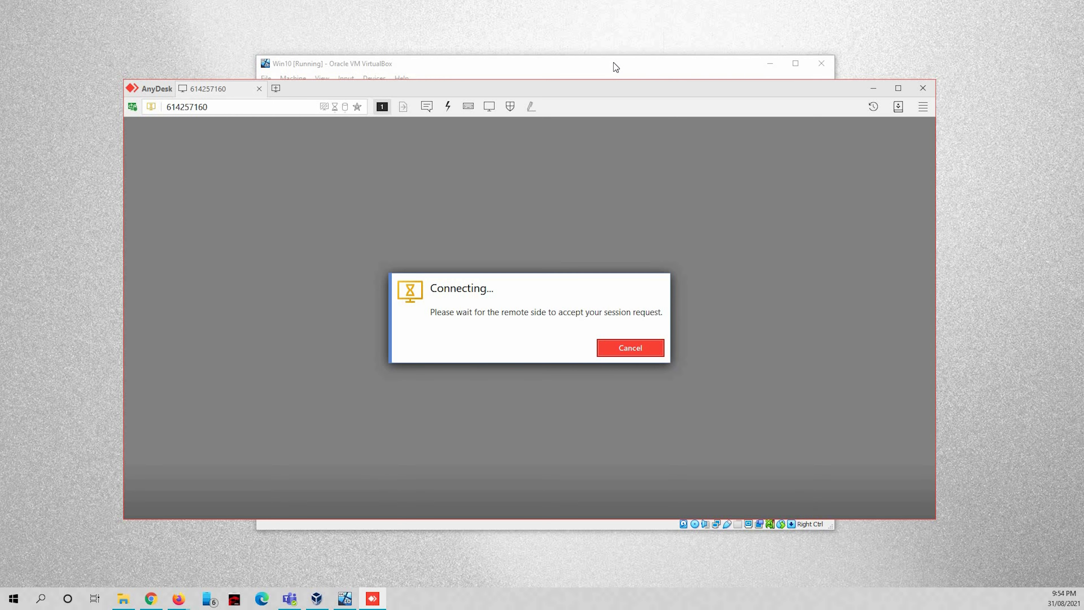
Accept the session on the VM, approve UAC, and allow AnyDesk through private and public firewalls.
{"action": "left_click", "coordinate": [614, 63]}
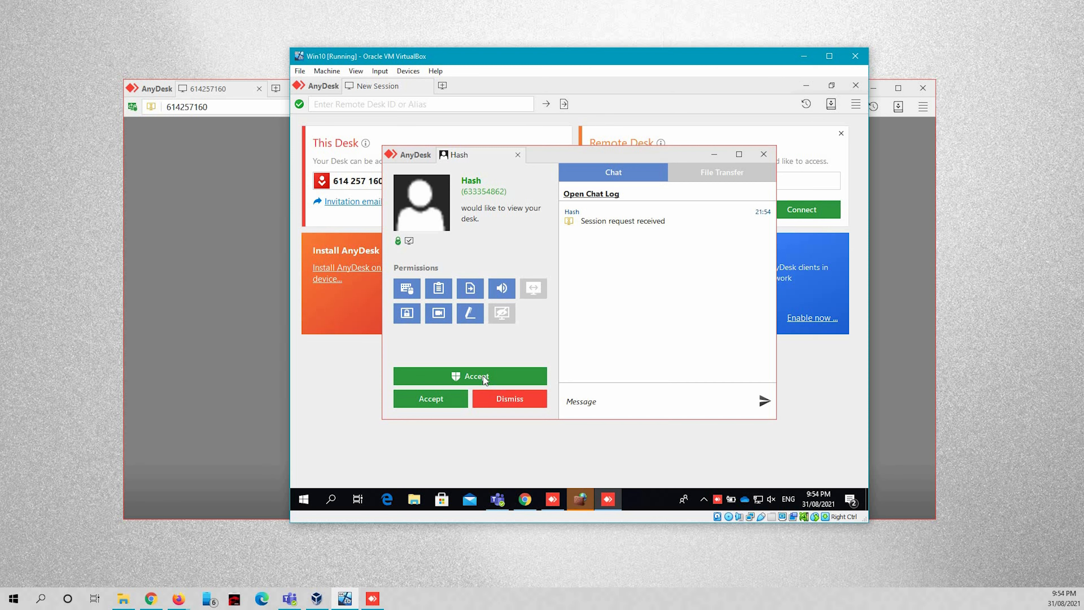
{"action": "left_click", "coordinate": [483, 377]}
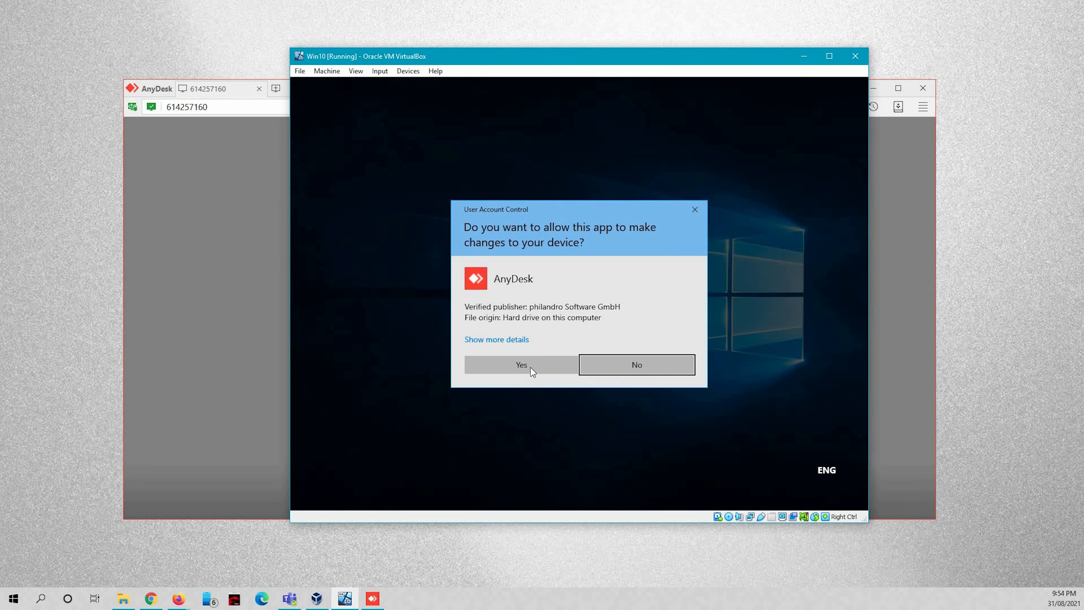
{"action": "left_click", "coordinate": [530, 368]}
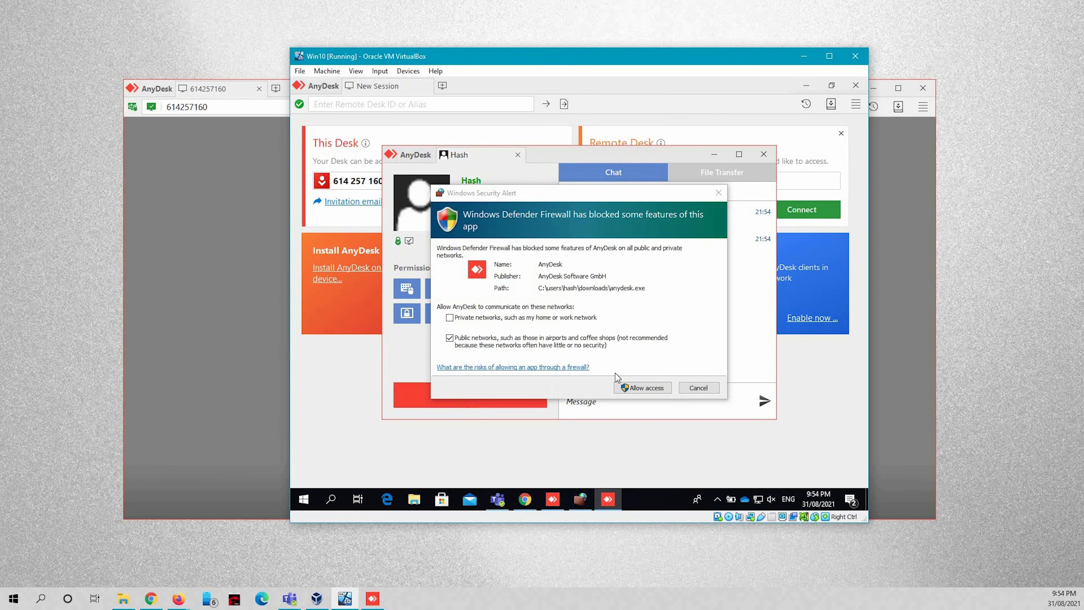
{"action": "left_click", "coordinate": [565, 321]}
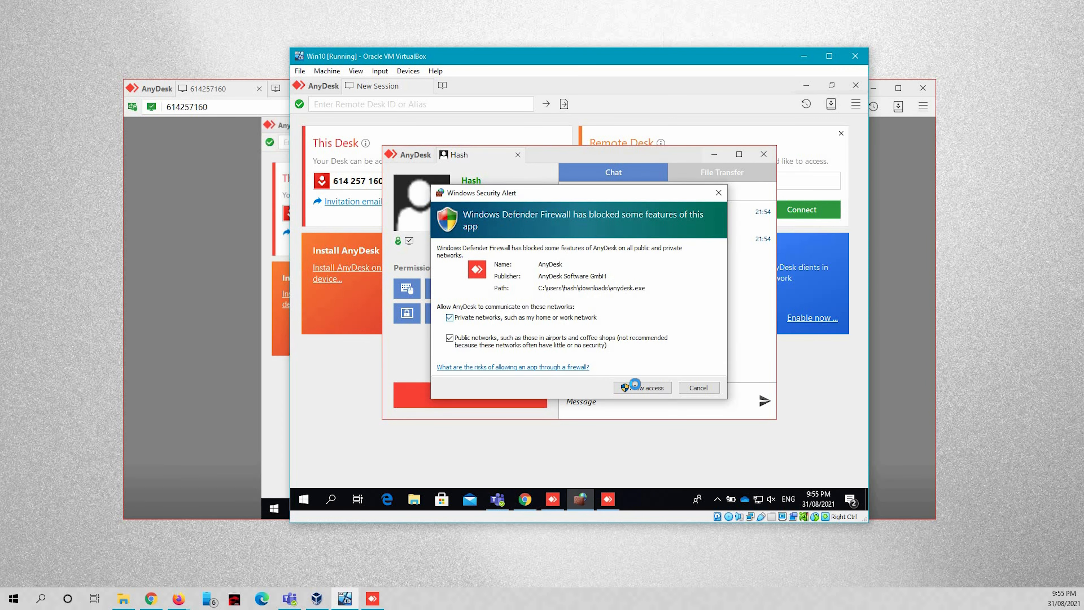
{"action": "left_click", "coordinate": [635, 386]}
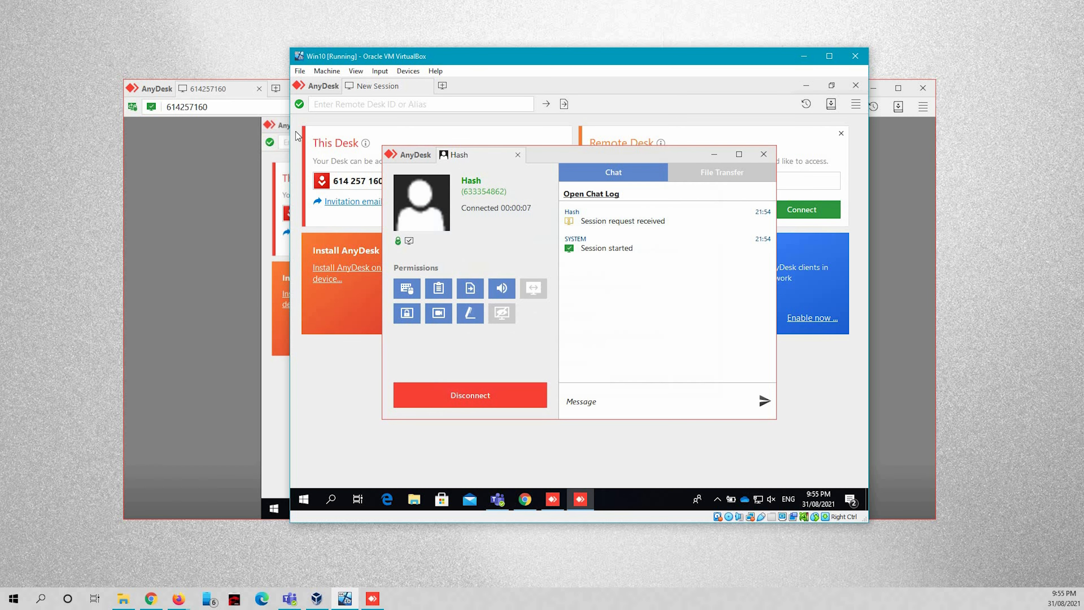
Arrange the host AnyDesk and VirtualBox windows side by side.
{"action": "left_click_drag", "start_coordinate": [786, 55], "coordinate": [917, 45]}
{"action": "left_click_drag", "start_coordinate": [327, 88], "coordinate": [283, 83]}
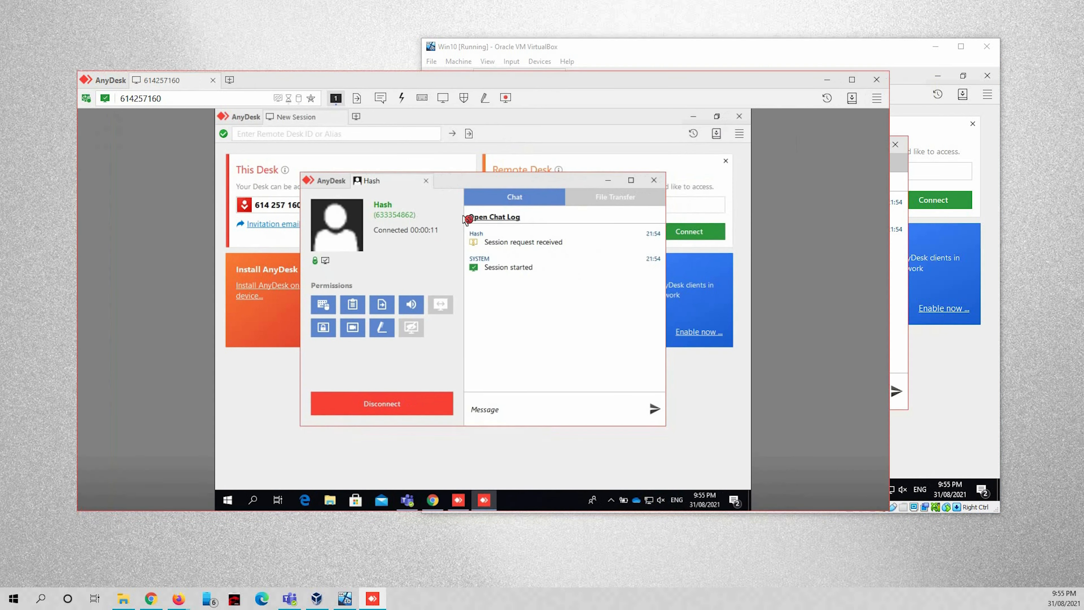
{"action": "left_click_drag", "start_coordinate": [583, 66], "coordinate": [308, 95]}
{"action": "left_click_drag", "start_coordinate": [807, 48], "coordinate": [853, 51]}
{"action": "left_click", "coordinate": [408, 299]}
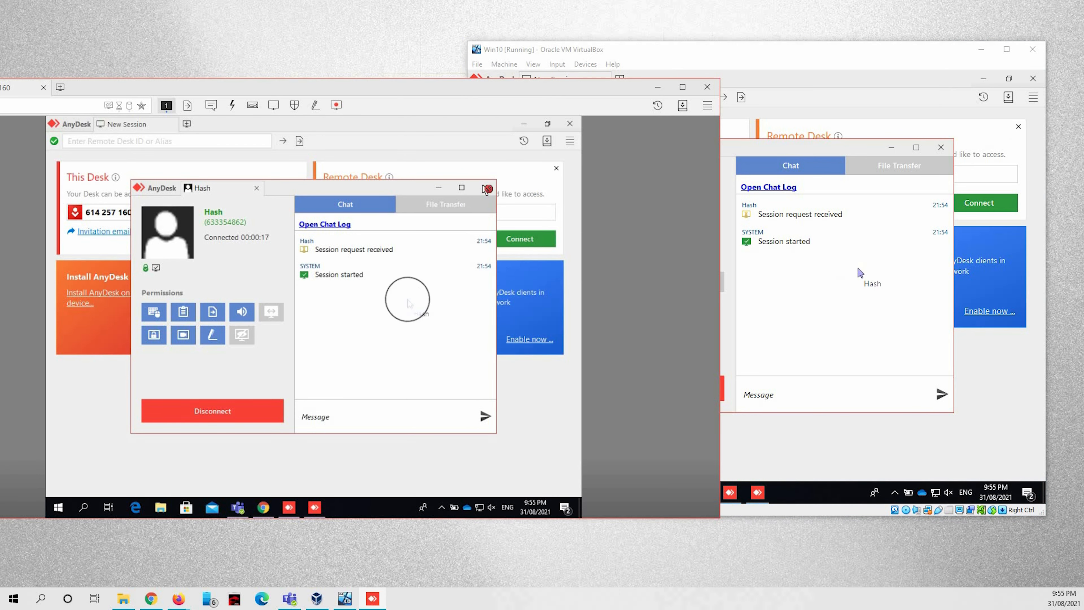
Minimize the VM's AnyDesk and Chrome windows remotely to reveal its desktop, then end the session.
{"action": "left_click", "coordinate": [439, 190]}
{"action": "left_click", "coordinate": [523, 126]}
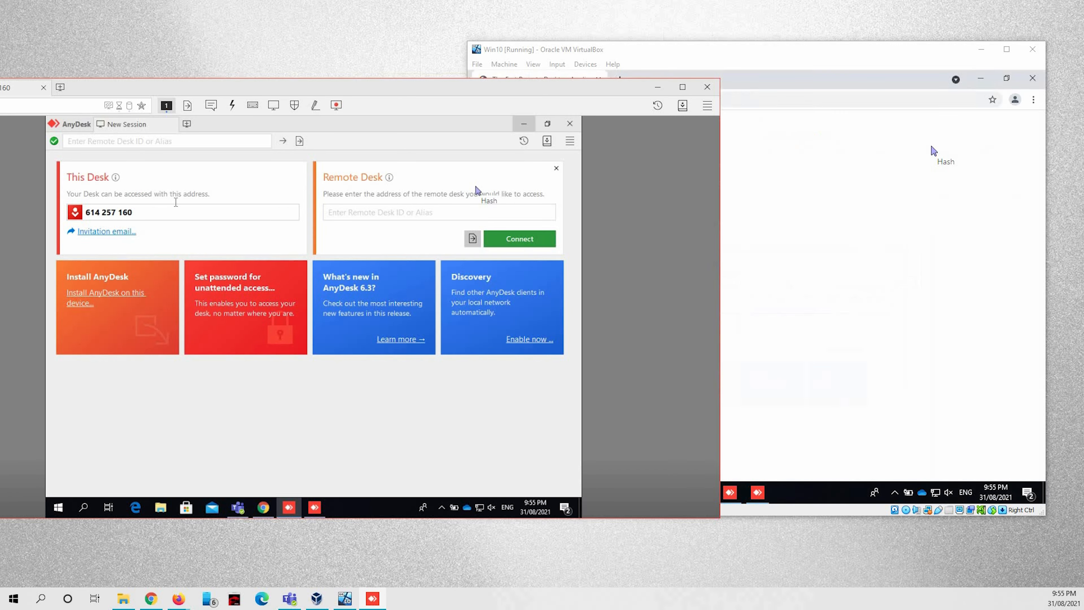
{"action": "left_click", "coordinate": [521, 124]}
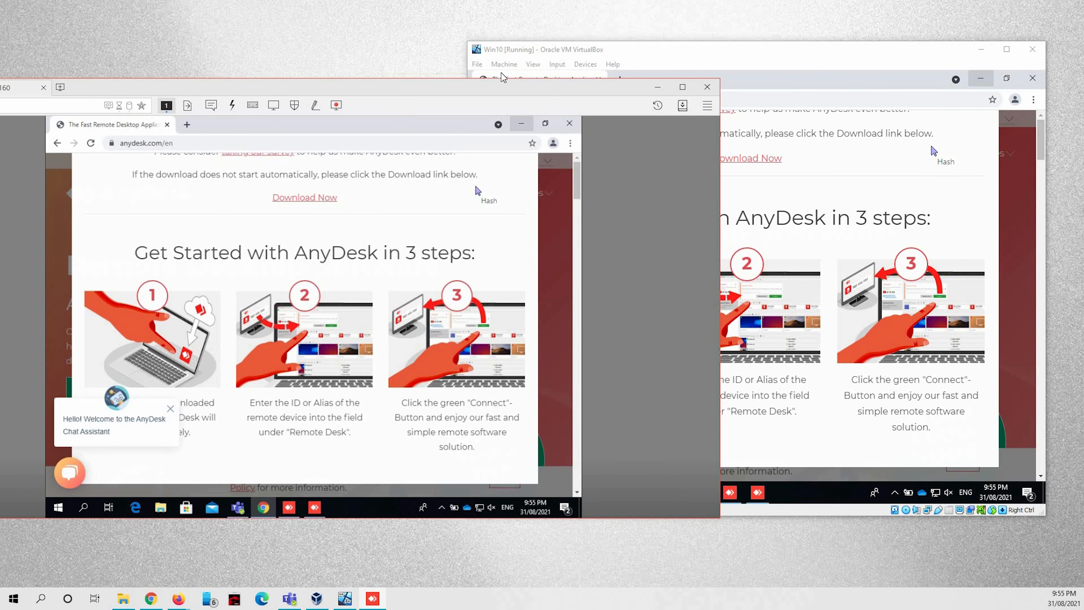
{"action": "left_click_drag", "start_coordinate": [562, 94], "coordinate": [596, 80]}
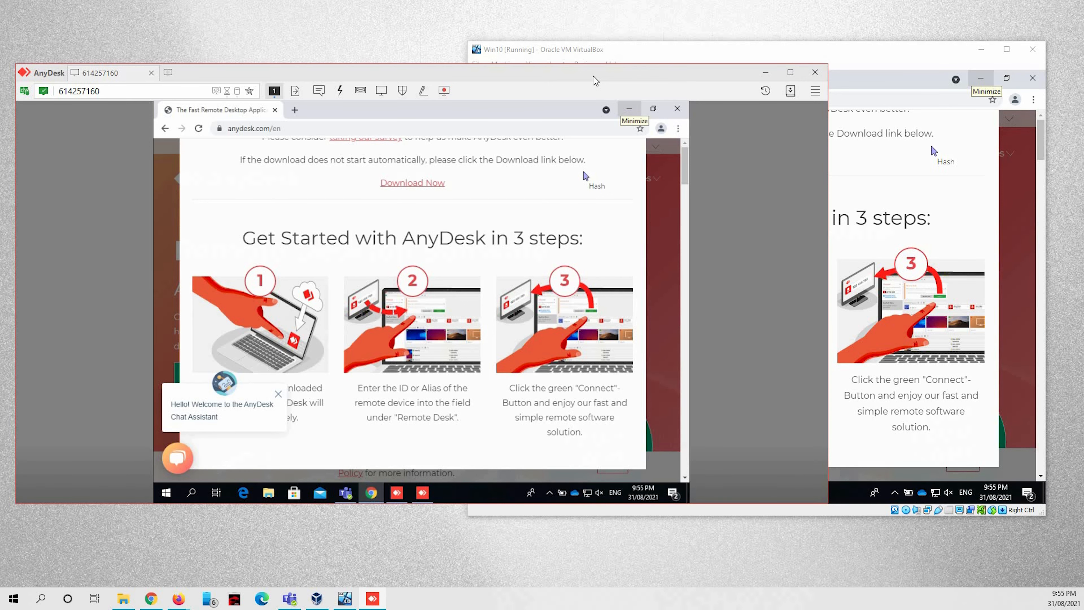
{"action": "left_click", "coordinate": [654, 51]}
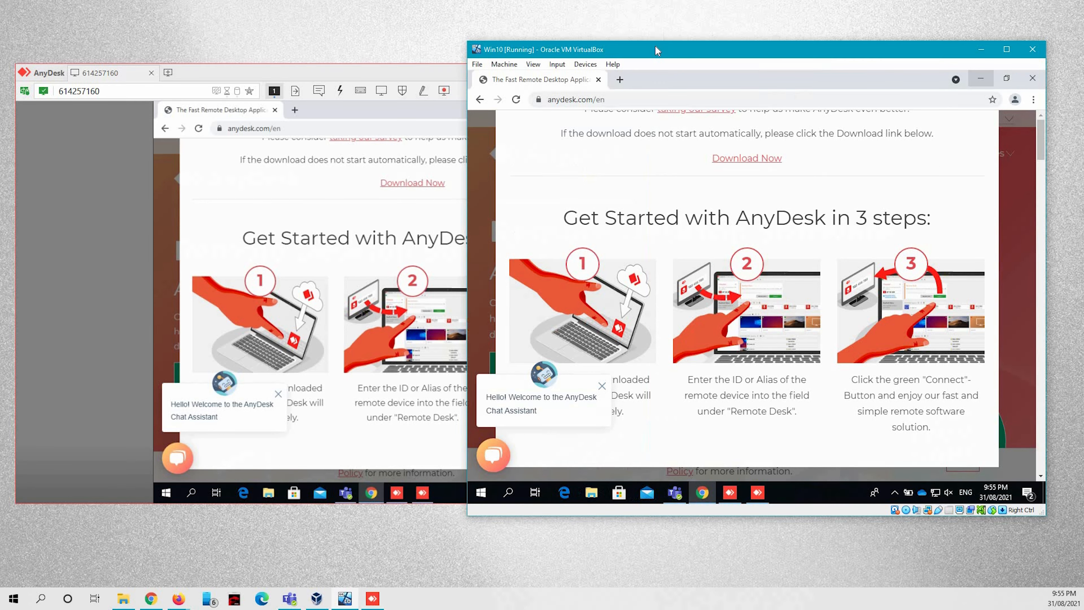
{"action": "left_click_drag", "start_coordinate": [587, 52], "coordinate": [517, 50]}
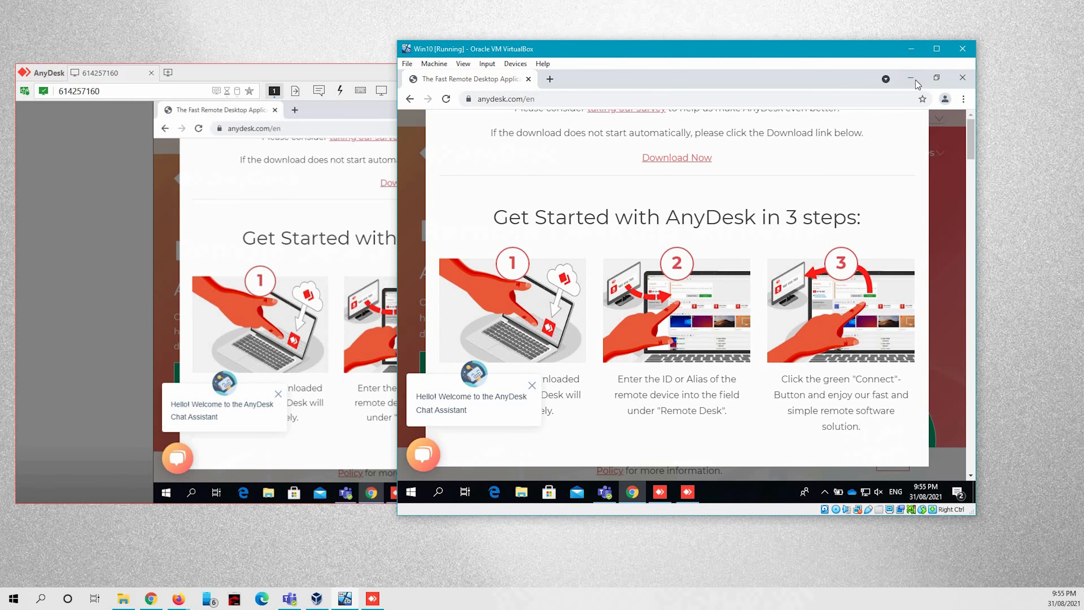
{"action": "left_click", "coordinate": [911, 78]}
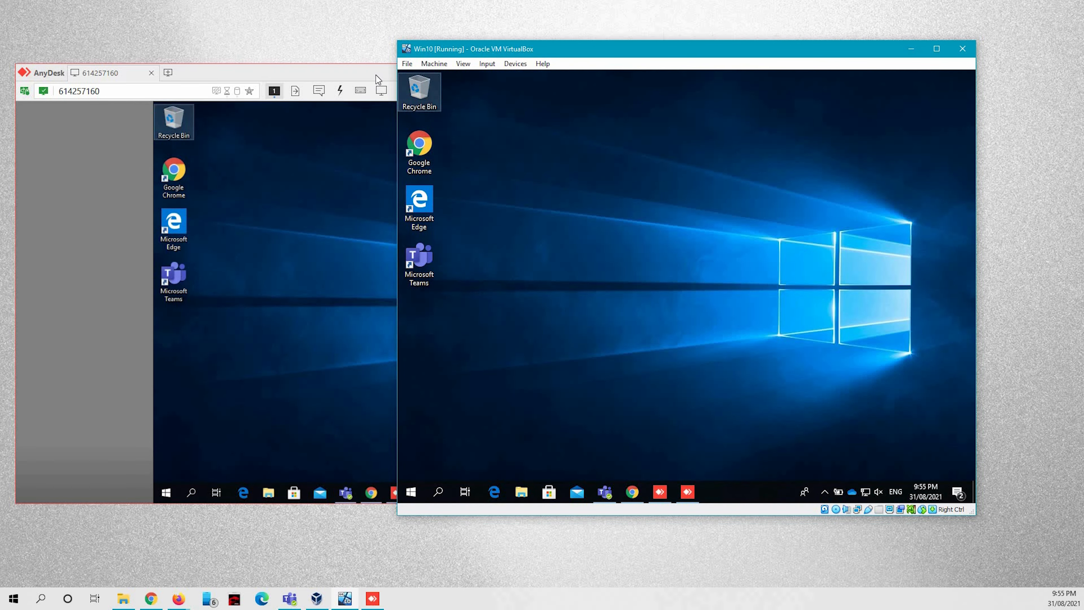
{"action": "left_click_drag", "start_coordinate": [205, 74], "coordinate": [234, 74]}
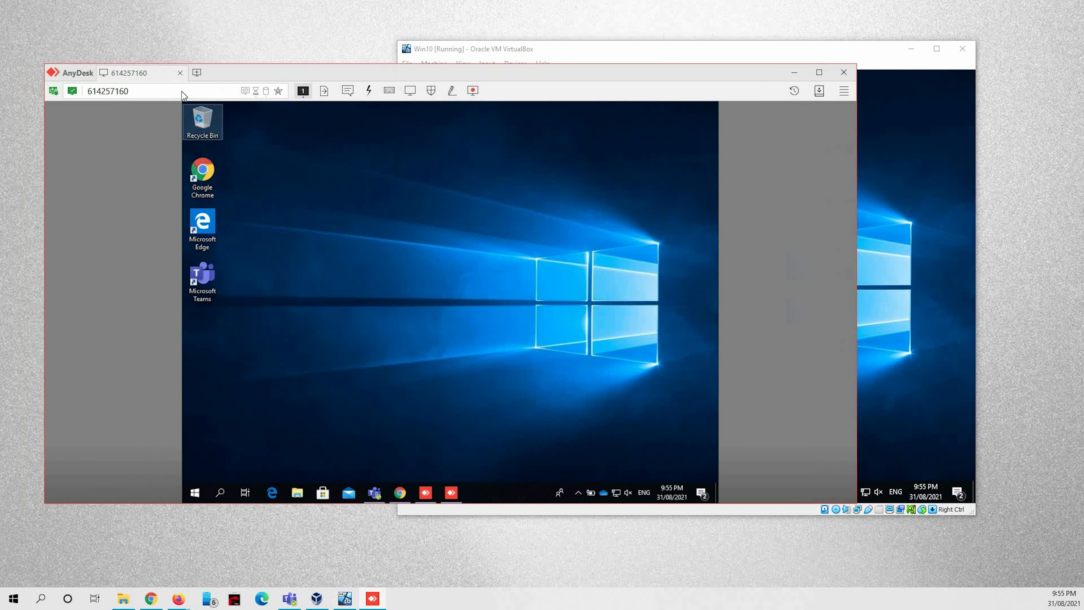
{"action": "left_click", "coordinate": [180, 74]}
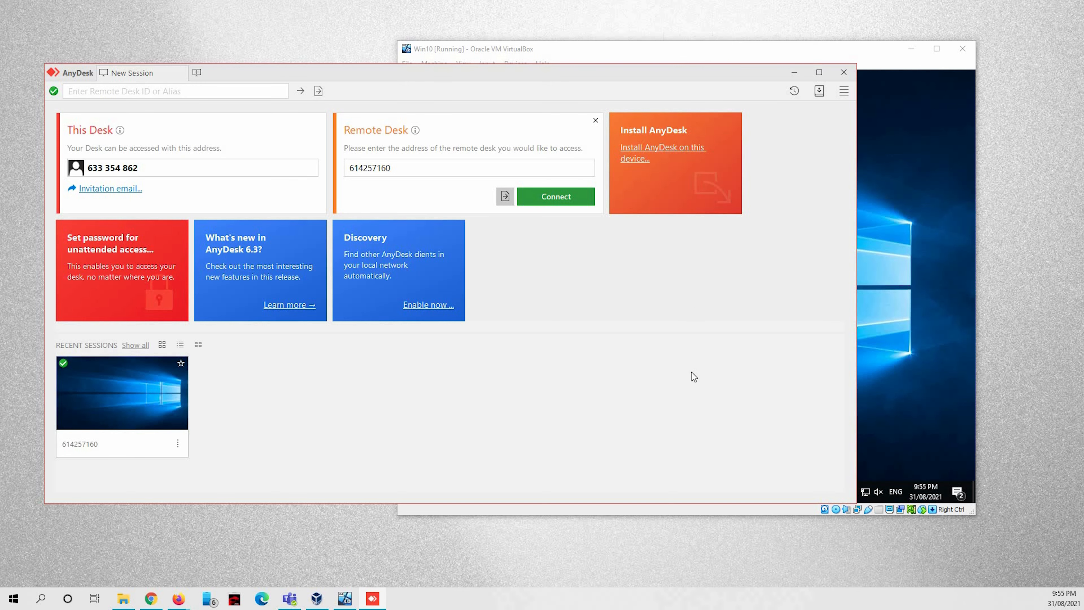
Restore the VM's AnyDesk window from its taskbar and open the main menu.
{"action": "left_click", "coordinate": [663, 509]}
{"action": "left_click", "coordinate": [661, 486]}
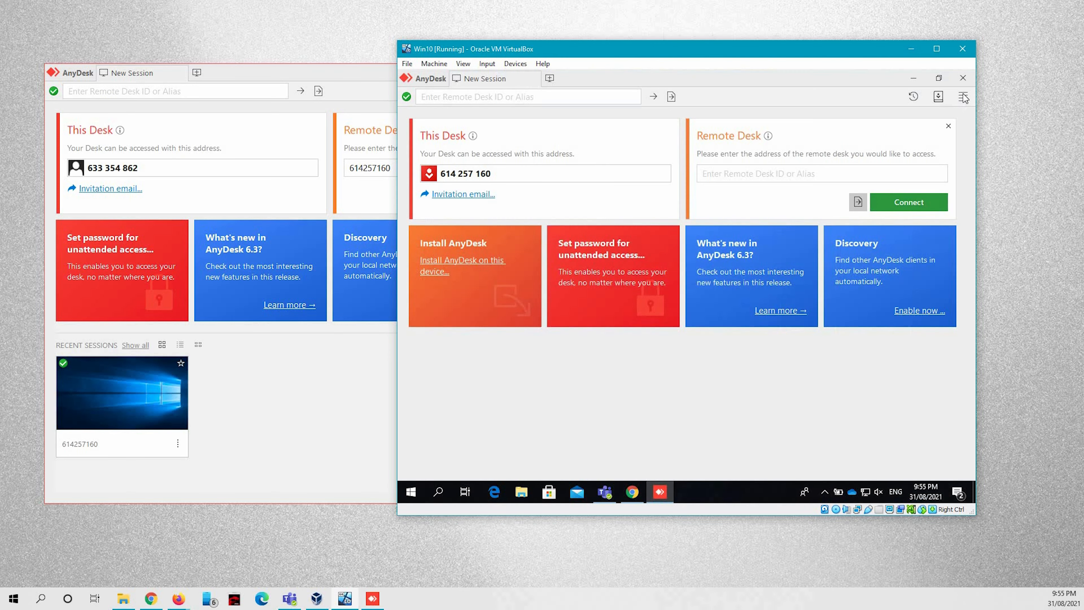
{"action": "left_click", "coordinate": [965, 98]}
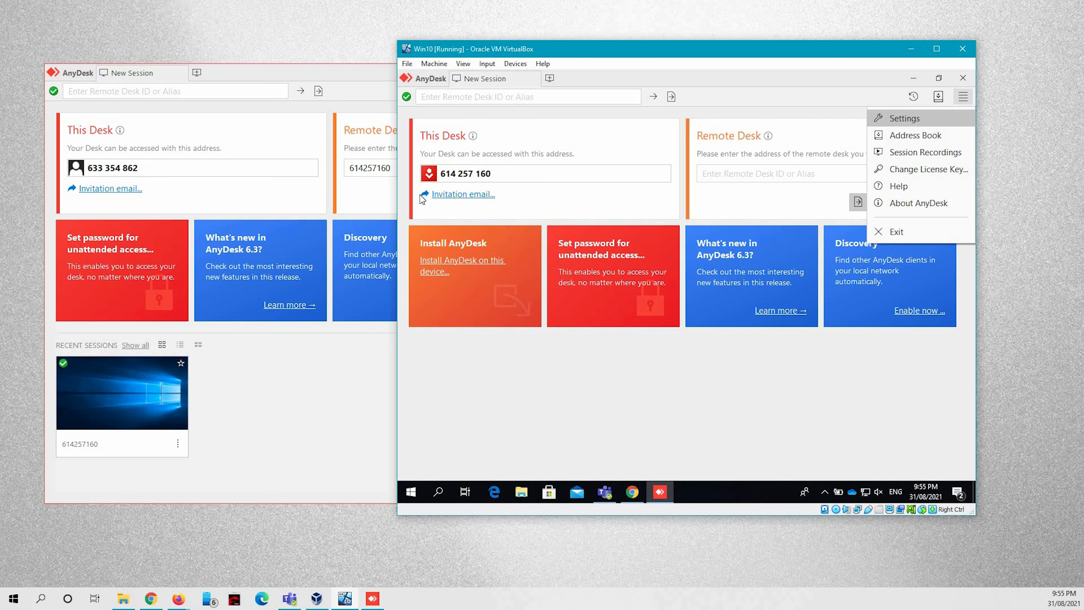
Enable unattended access under Settings > Security, entering and confirming a password, and apply.
{"action": "left_click", "coordinate": [916, 121]}
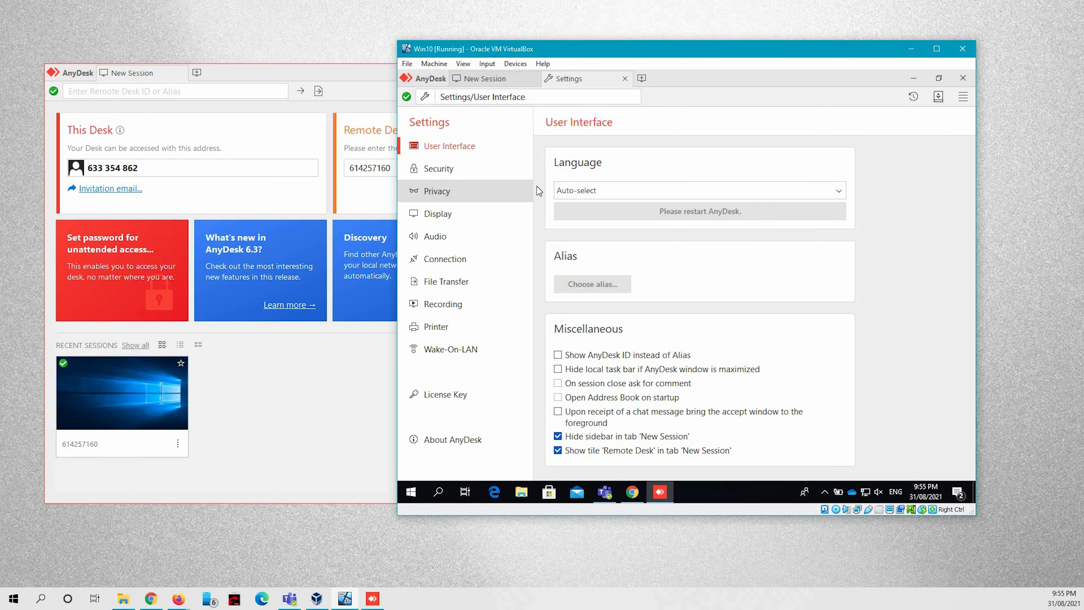
{"action": "left_click", "coordinate": [440, 169]}
{"action": "left_click", "coordinate": [558, 286]}
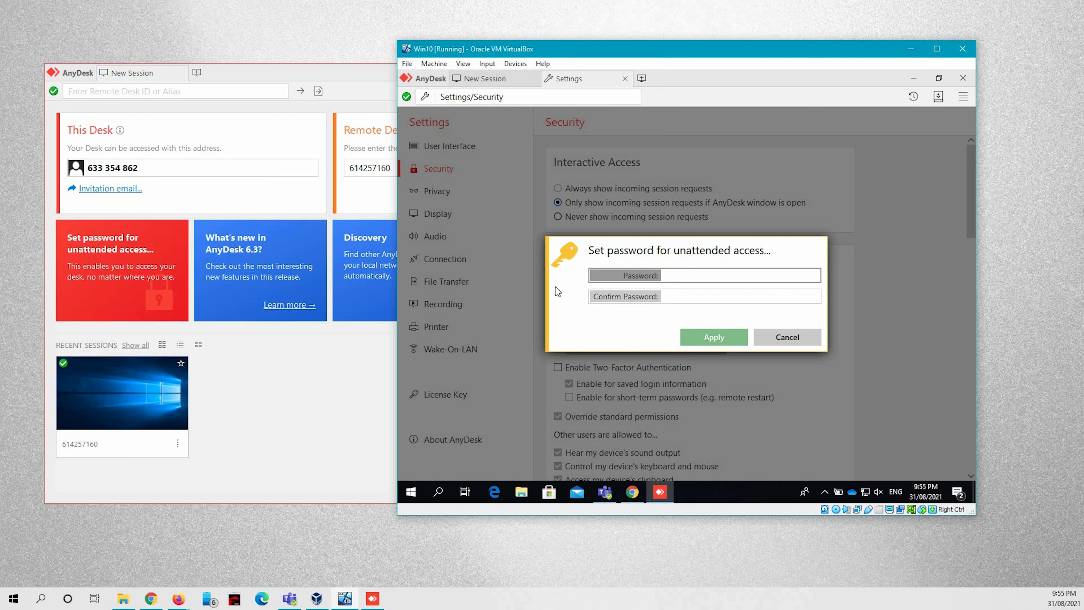
{"action": "type", "text": "12345"}
{"action": "key", "text": "Tab"}
{"action": "type", "text": "12345"}
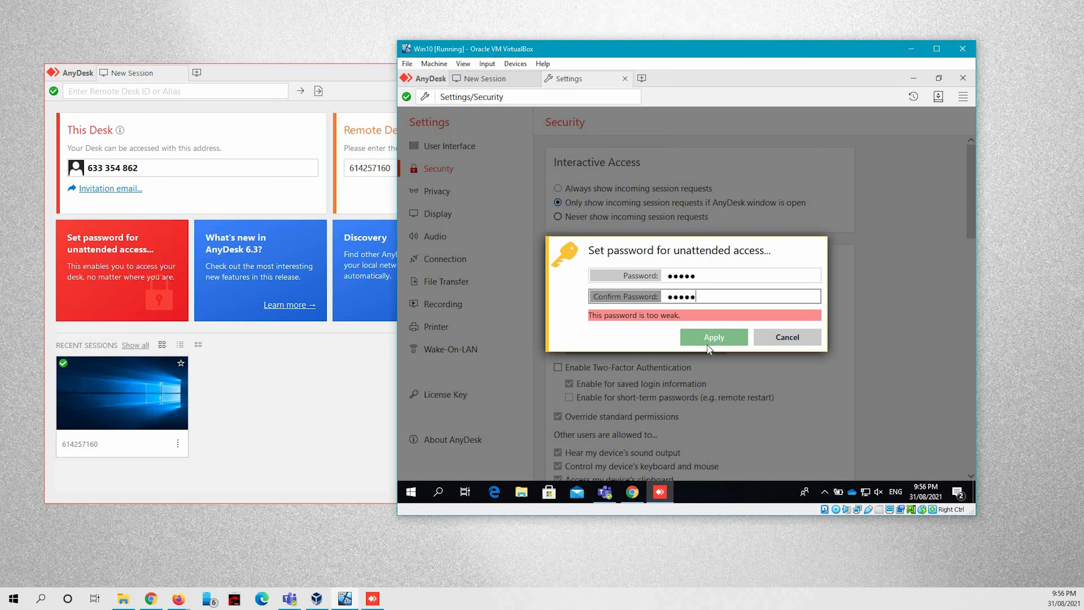
{"action": "key", "text": "shift+Tab"}
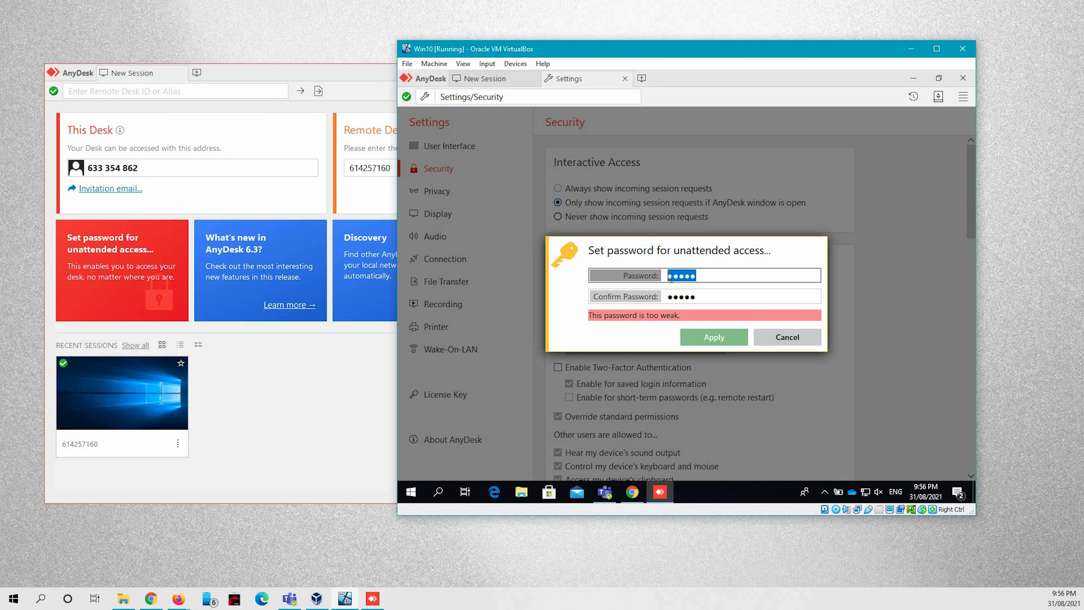
{"action": "left_click", "coordinate": [683, 280]}
{"action": "type", "text": "••••"}
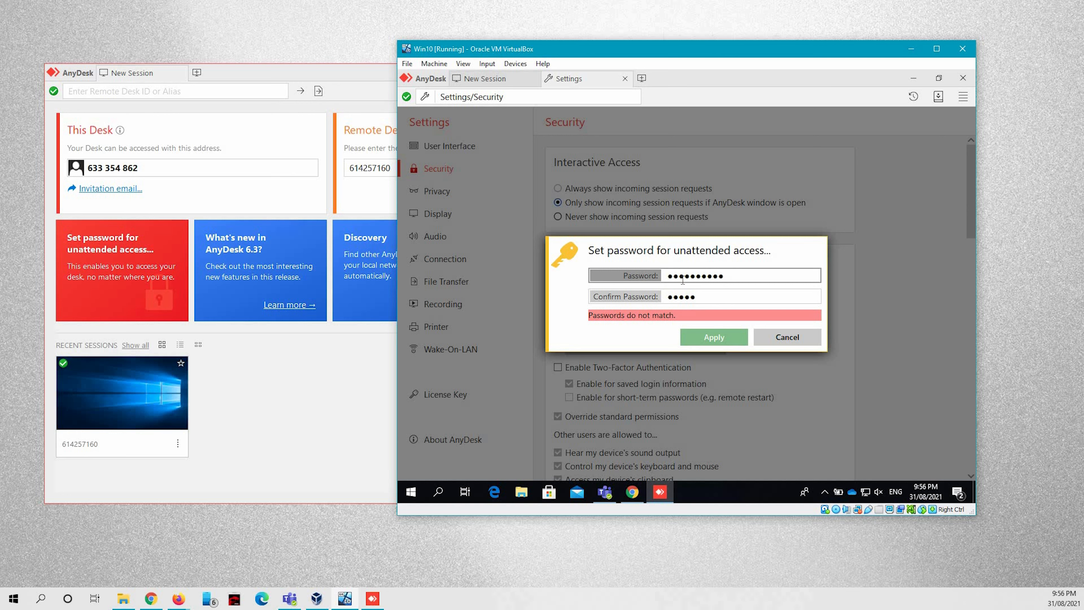
{"action": "type", "text": "•"}
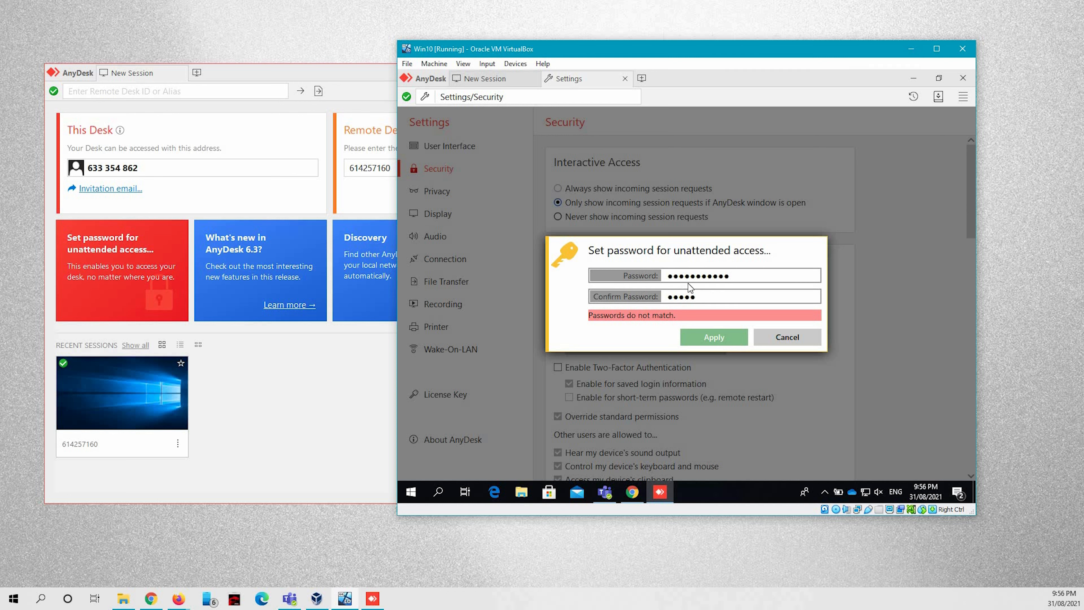
{"action": "key", "text": "Tab"}
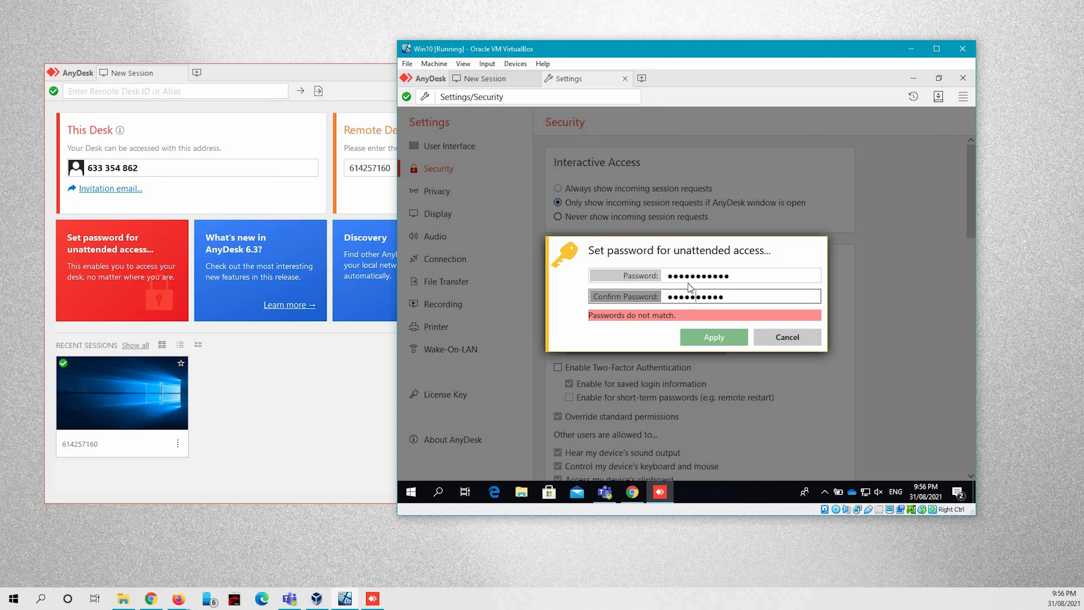
{"action": "type", "text": "•"}
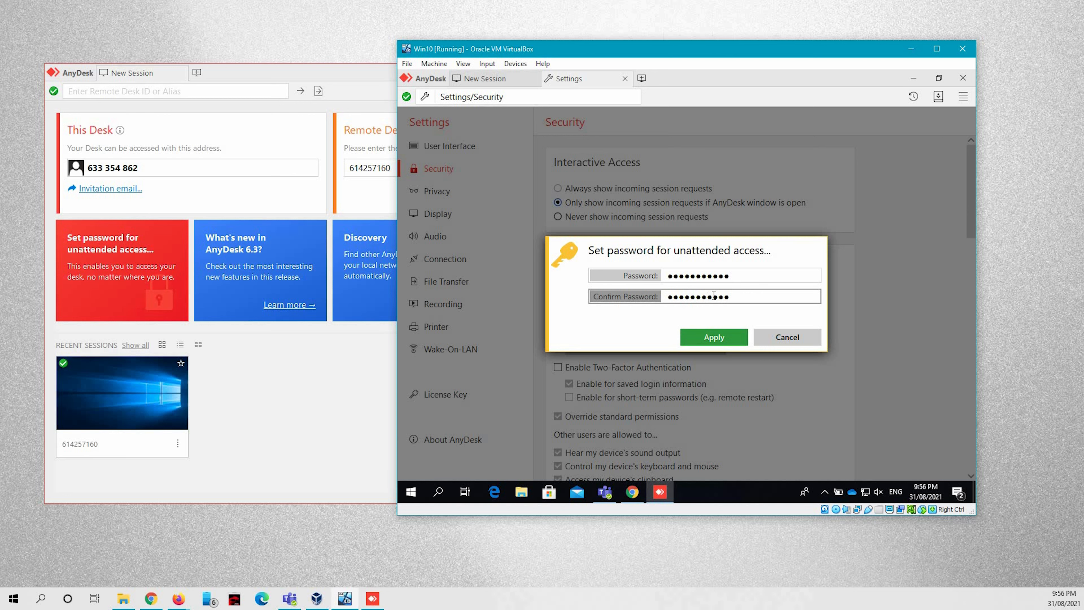
{"action": "left_click", "coordinate": [715, 337]}
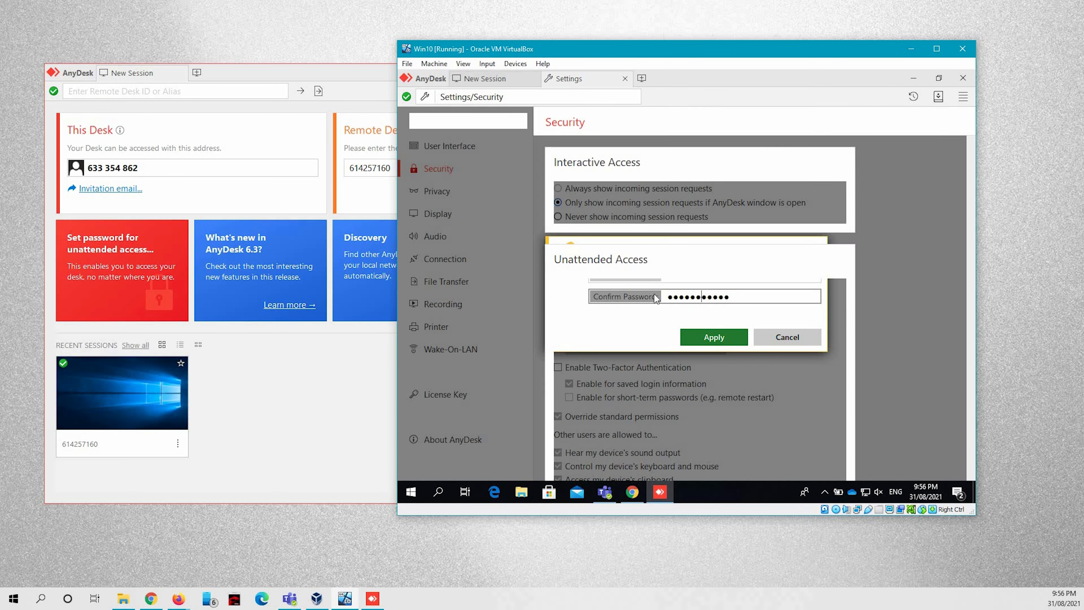
Connect from the host to the VM's address, authorizing with the unattended-access password.
{"action": "left_click", "coordinate": [489, 80]}
{"action": "left_click", "coordinate": [370, 153]}
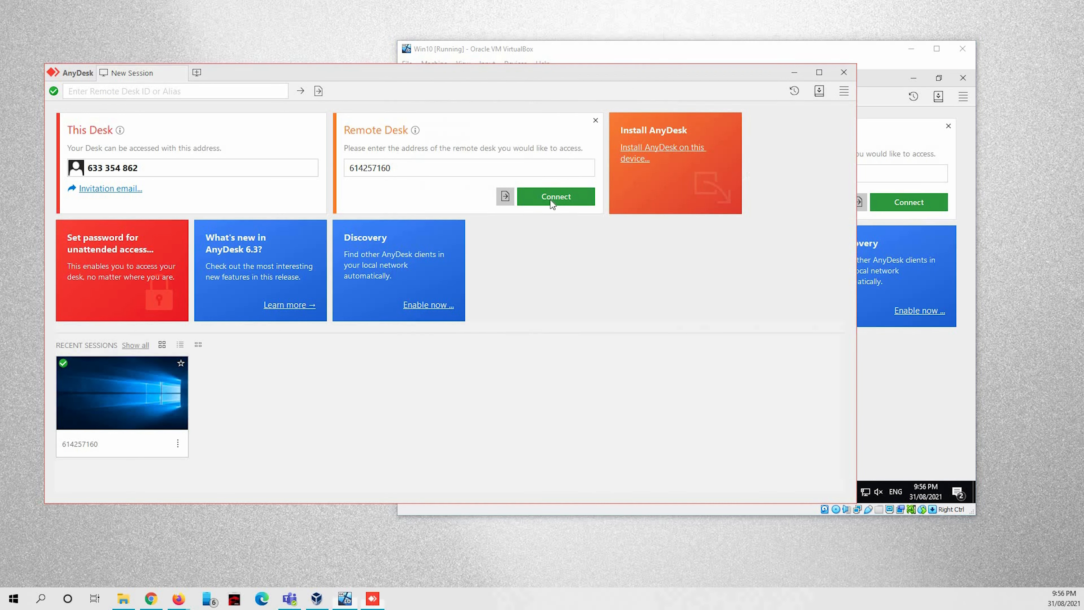
{"action": "left_click", "coordinate": [551, 198]}
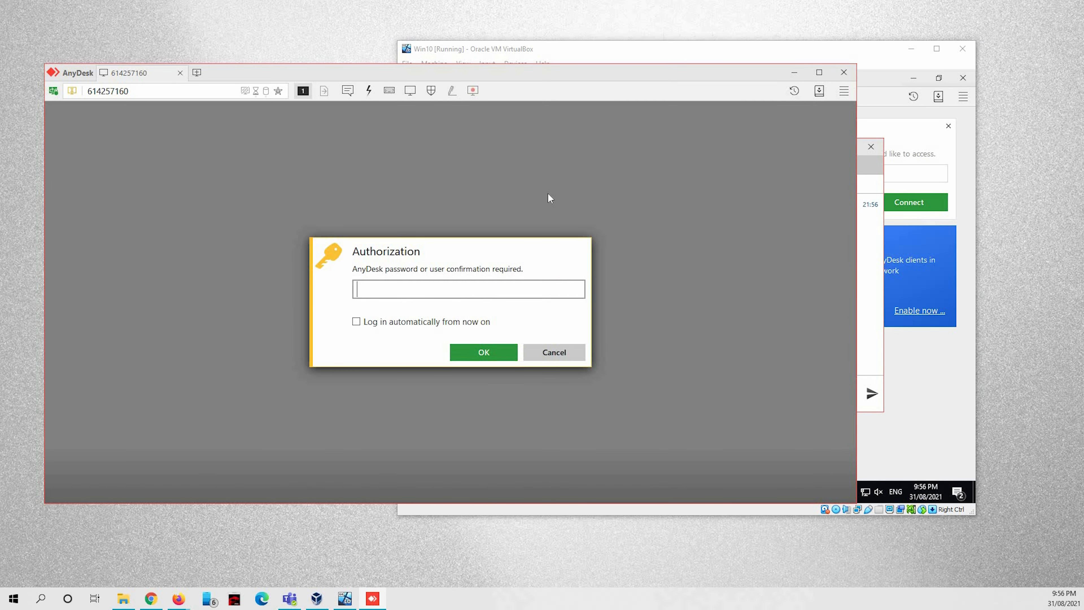
{"action": "type", "text": "••••"}
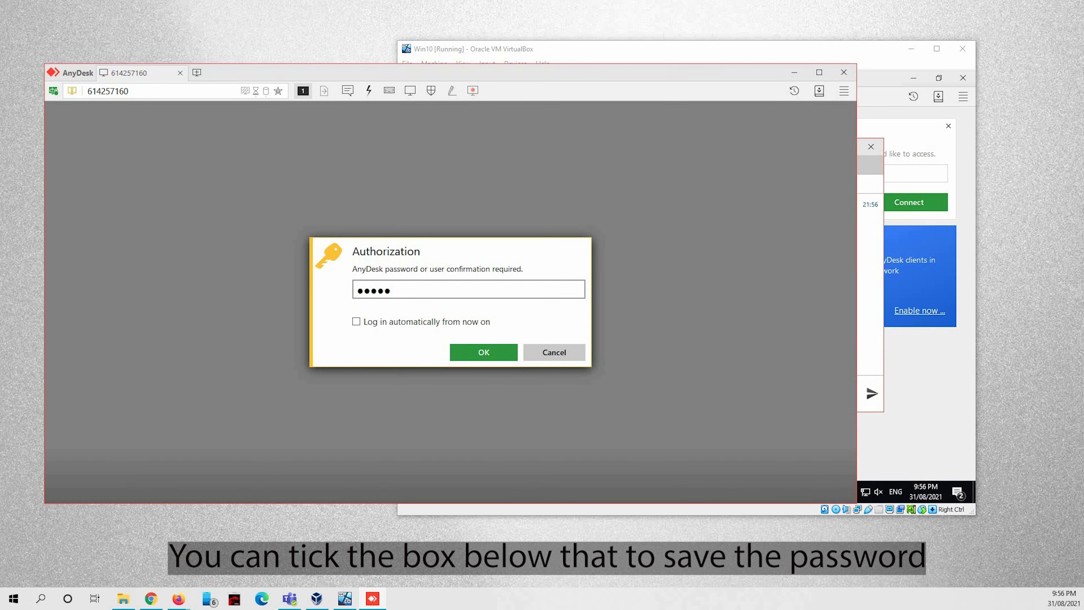
{"action": "type", "text": "•••••"}
{"action": "left_click", "coordinate": [487, 352]}
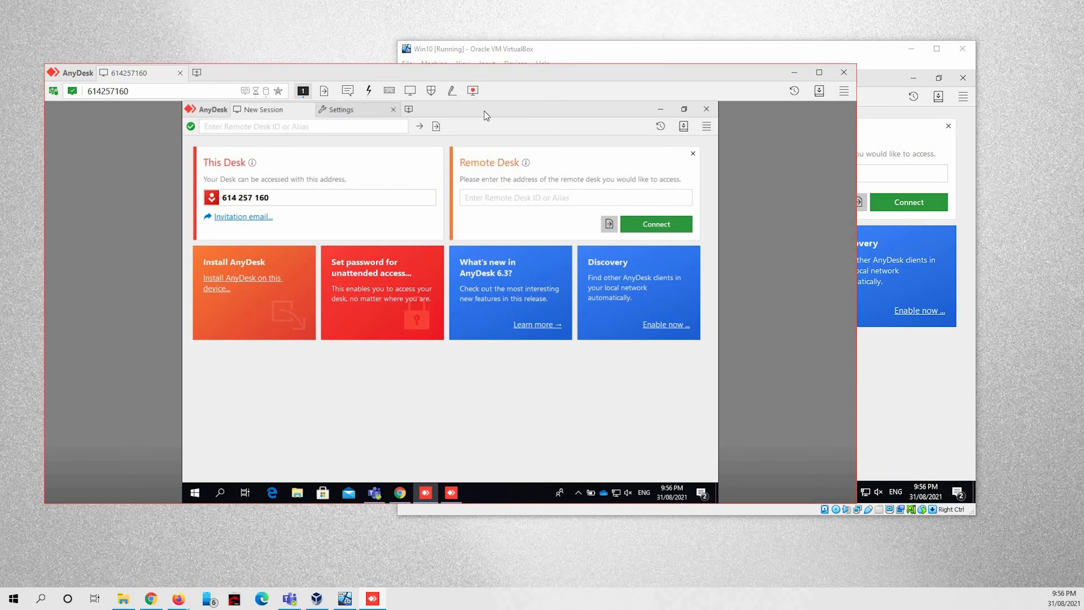
Minimize the VM's AnyDesk to view its desktop, then end the remote session.
{"action": "left_click", "coordinate": [660, 111]}
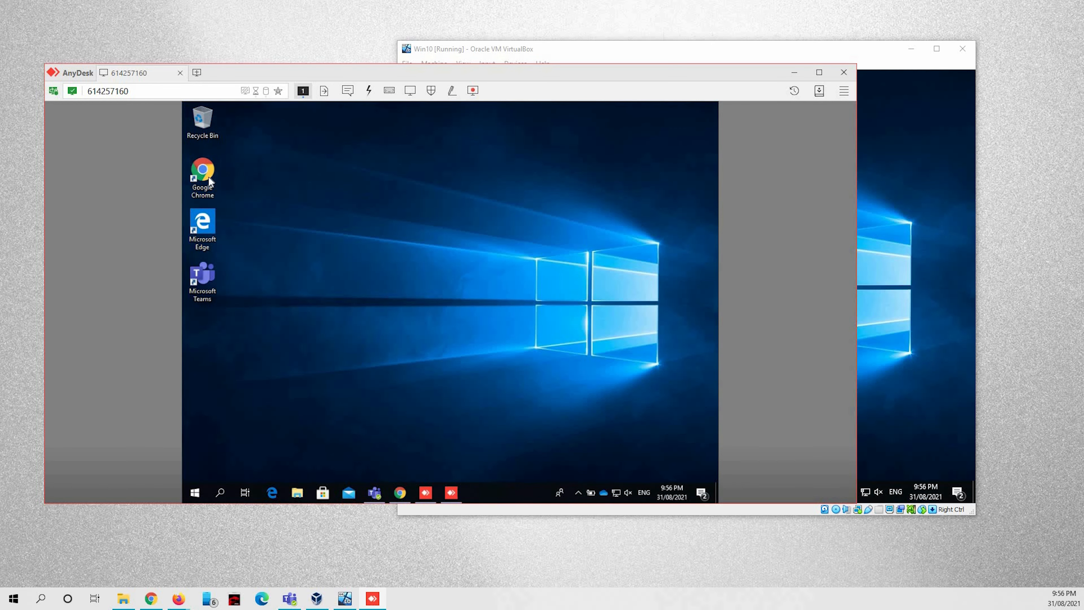
{"action": "left_click", "coordinate": [179, 73]}
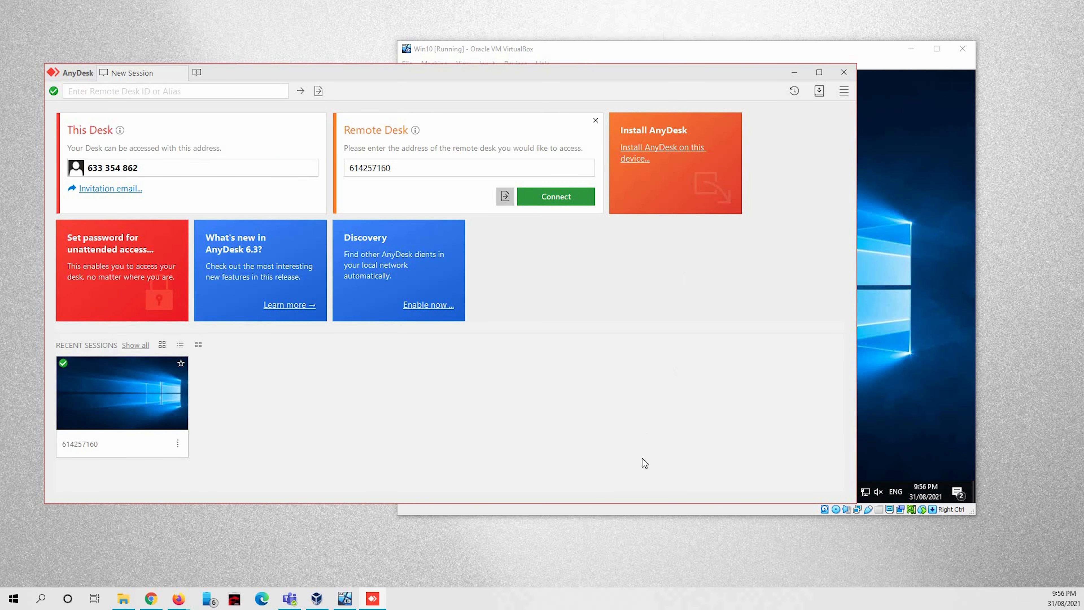
{"action": "left_click", "coordinate": [661, 508]}
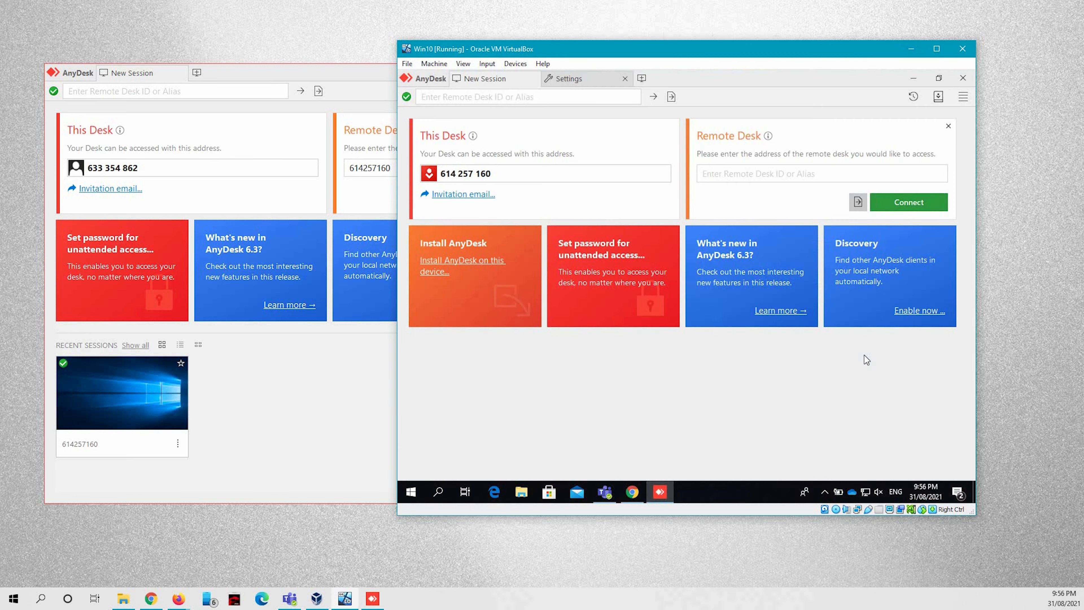
Install AnyDesk on the VM, approving UAC and installing the printer driver.
{"action": "left_click", "coordinate": [448, 263]}
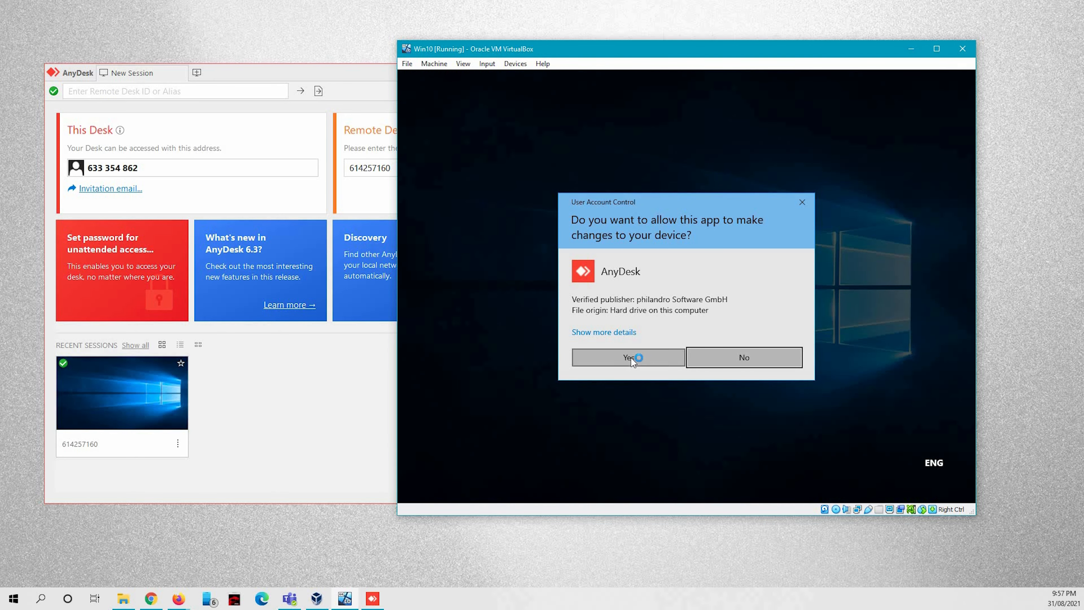
{"action": "left_click", "coordinate": [631, 358]}
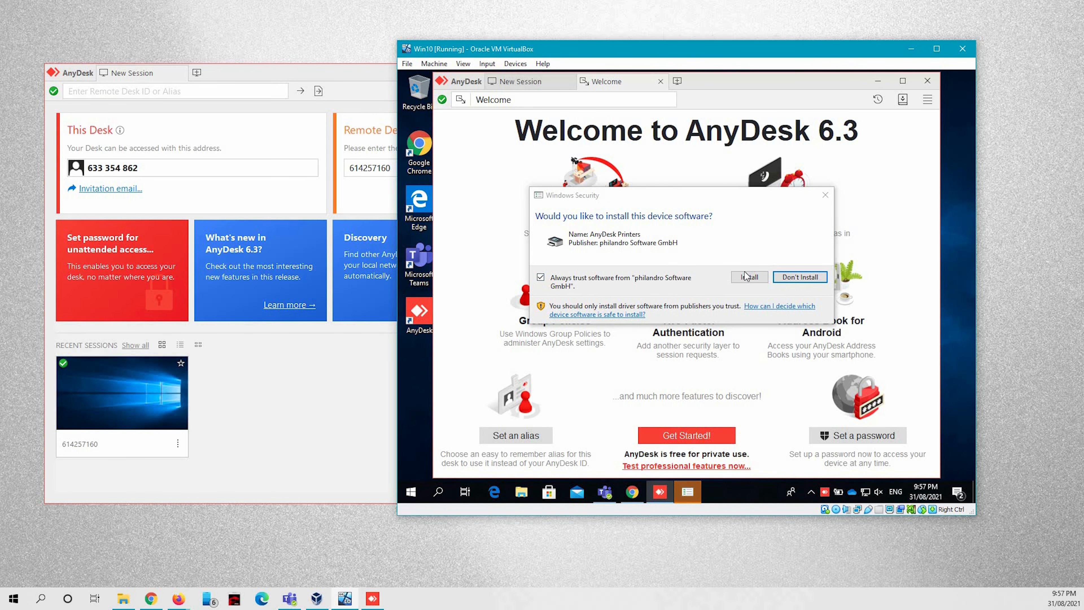
{"action": "left_click", "coordinate": [745, 276]}
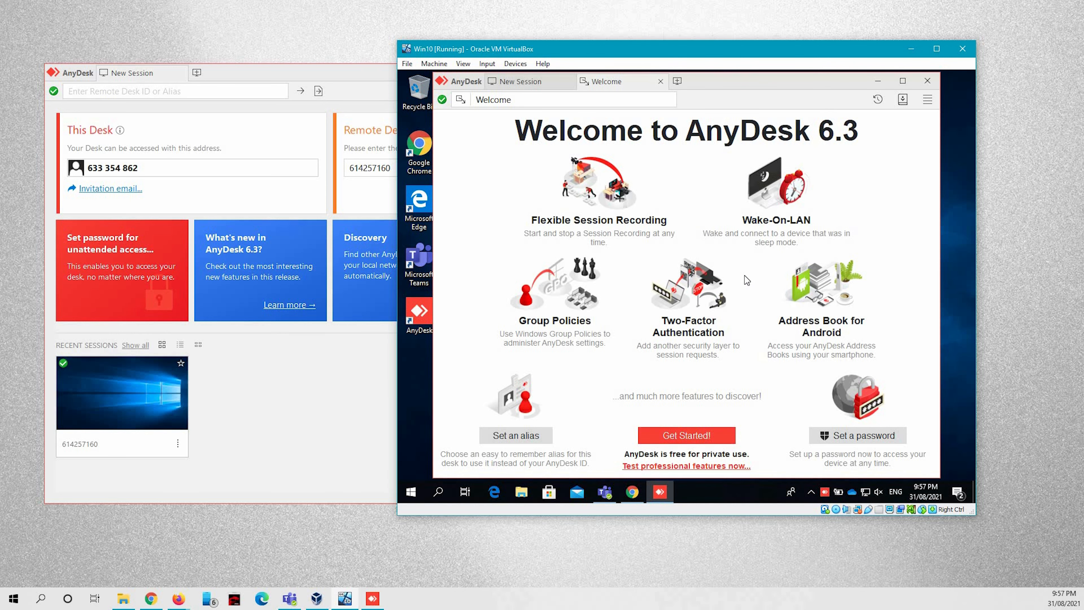
Close the VM's AnyDesk window and return to the host's AnyDesk.
{"action": "left_click", "coordinate": [532, 84]}
{"action": "left_click", "coordinate": [927, 80]}
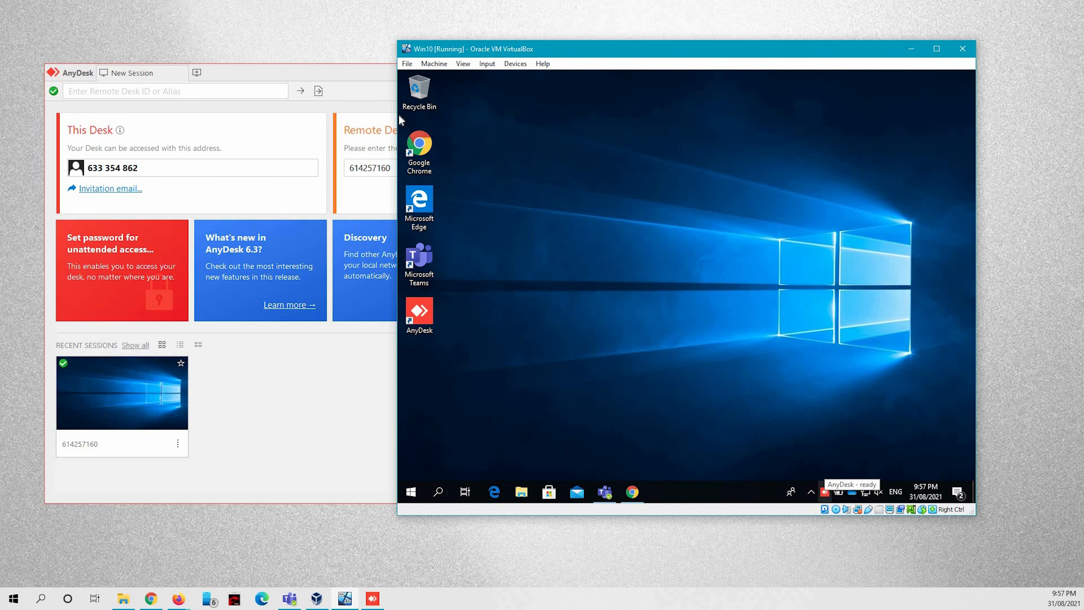
{"action": "left_click", "coordinate": [130, 406]}
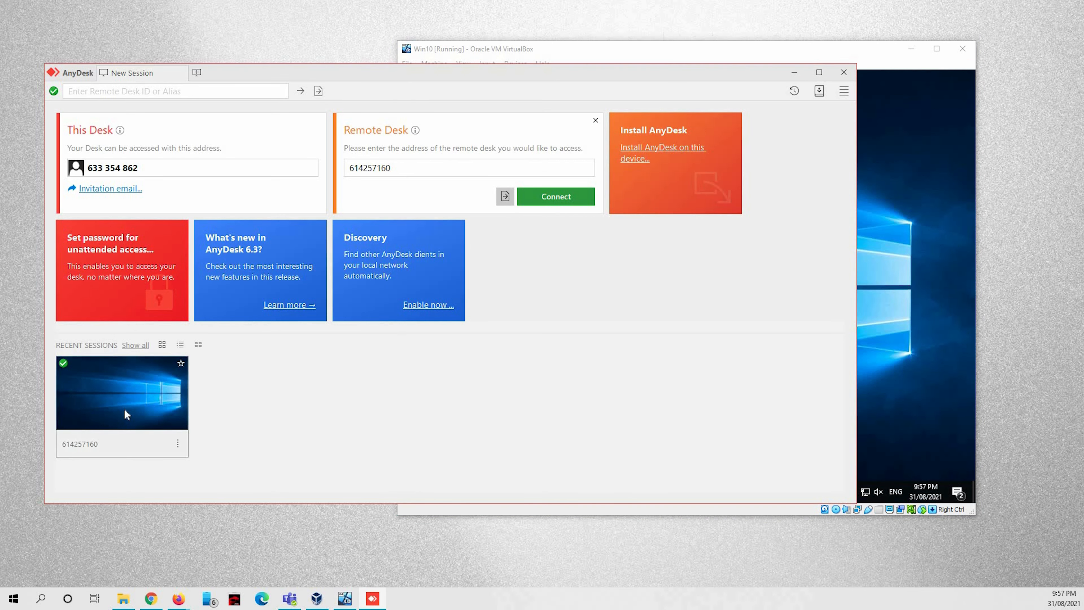
Open the VM's recent-session tile, authorize with the unattended password, and test control of its desktop.
{"action": "left_click", "coordinate": [130, 397]}
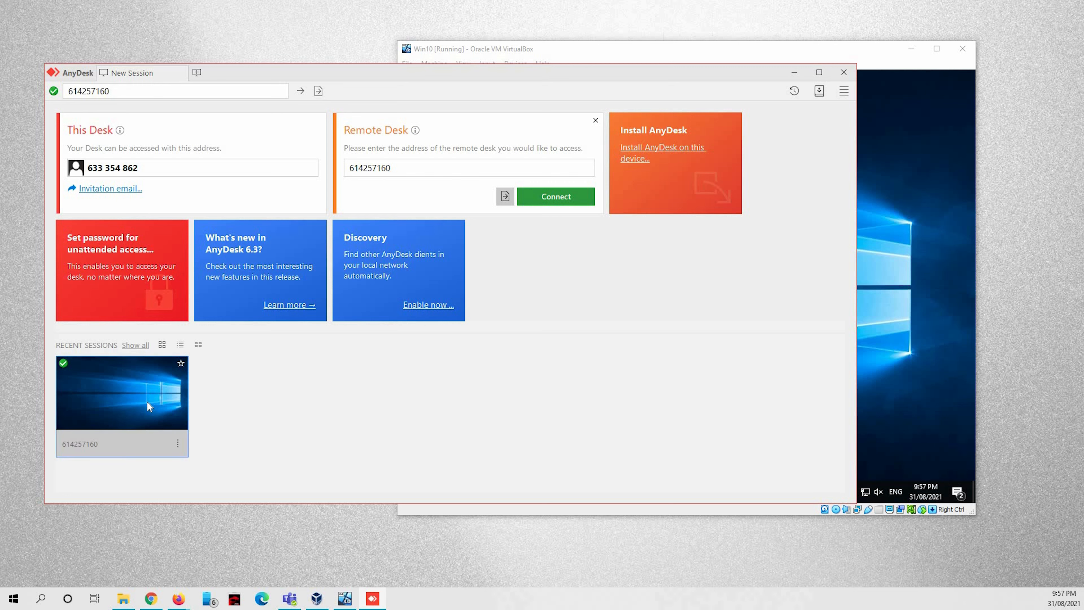
{"action": "double_click", "coordinate": [122, 386]}
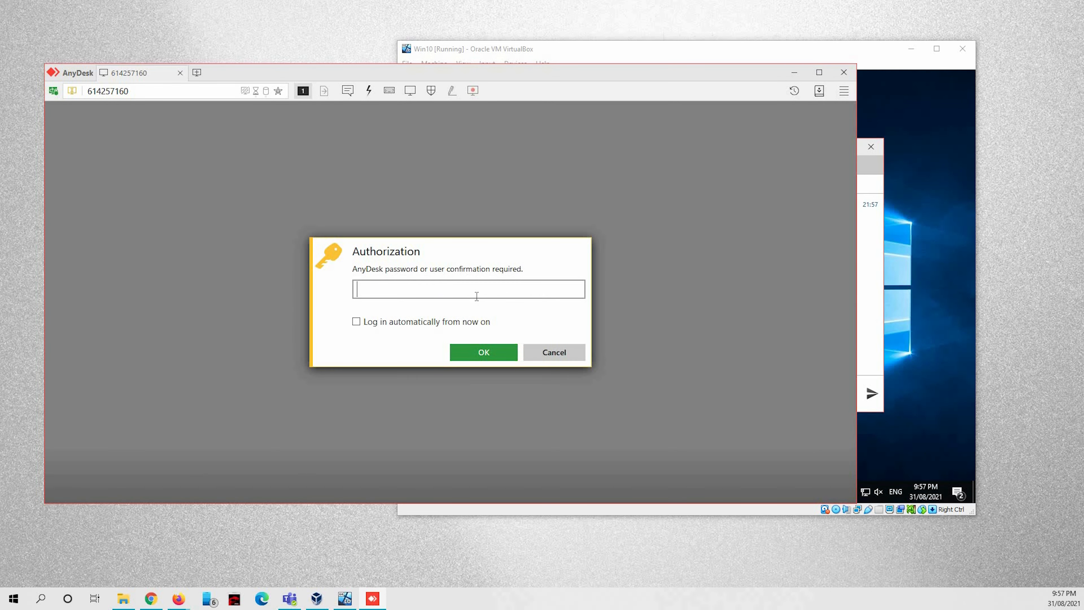
{"action": "type", "text": "**********"}
{"action": "key", "text": "Return"}
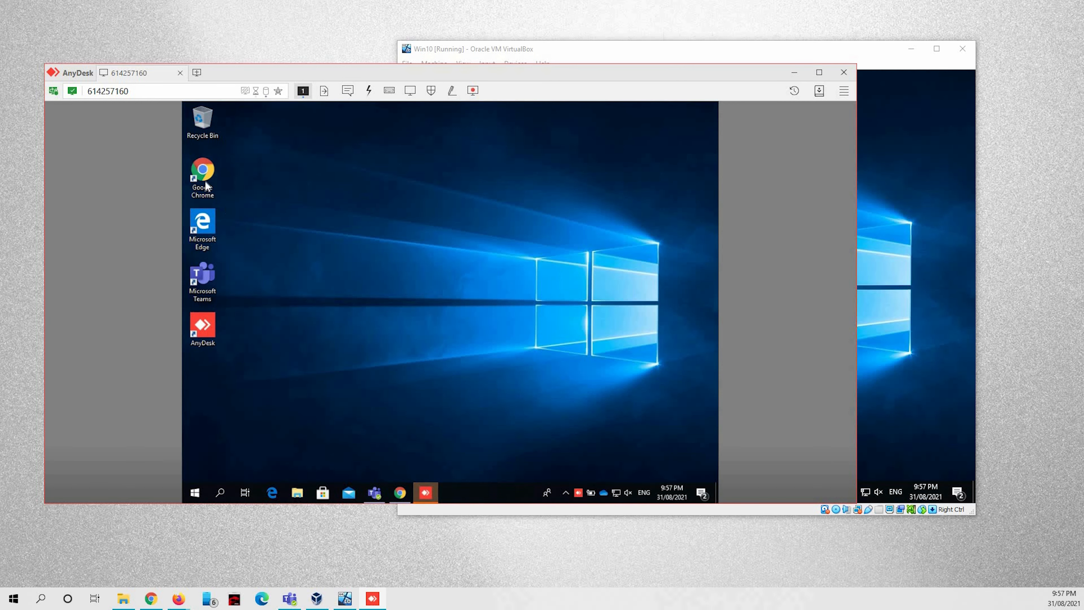
{"action": "left_click", "coordinate": [211, 237]}
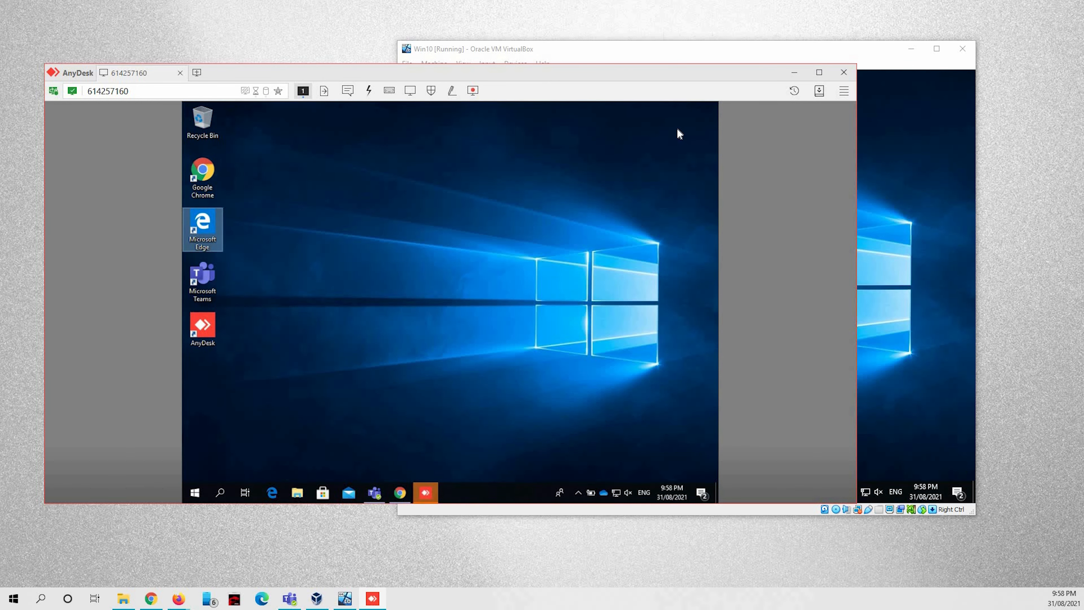
{"action": "left_click", "coordinate": [591, 50]}
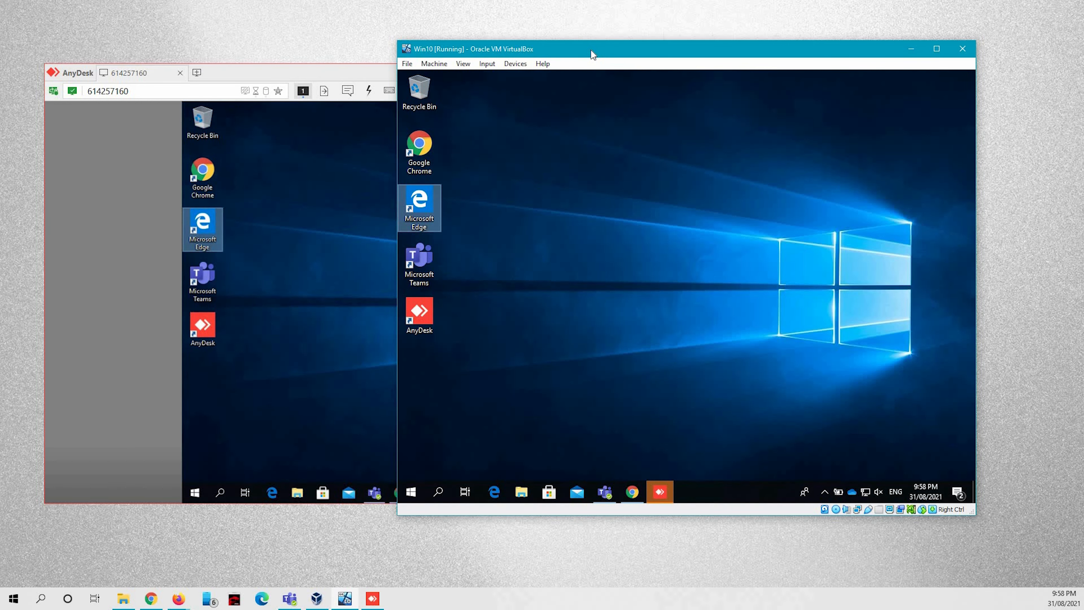